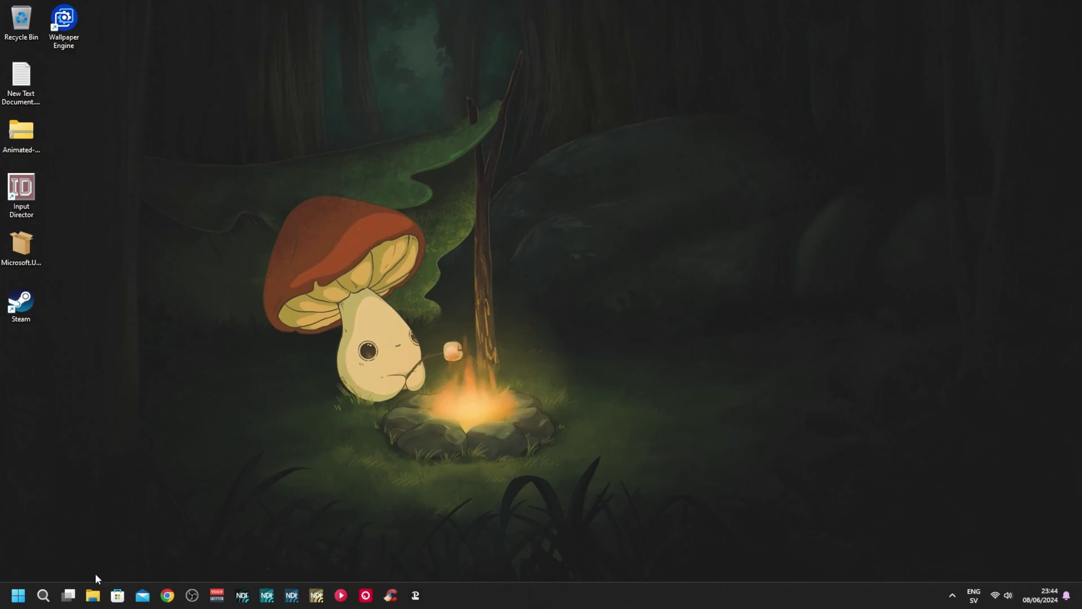
# Visit the VB-Audio Virtual Cable and Voicemeeter Banana pages in the browser, then close it.
pyautogui.click(93, 595)
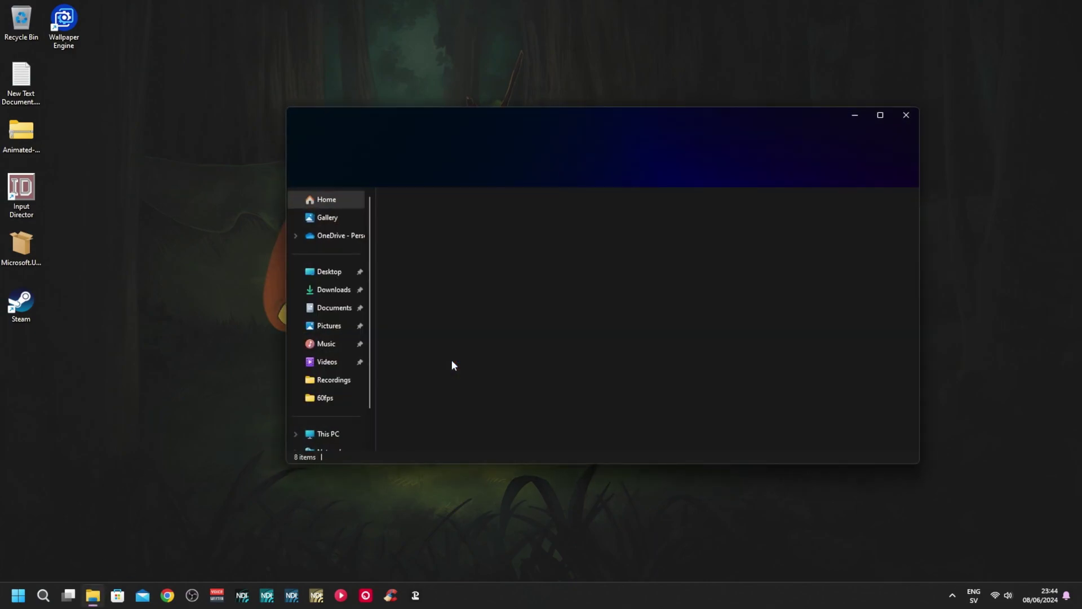
pyautogui.click(853, 114)
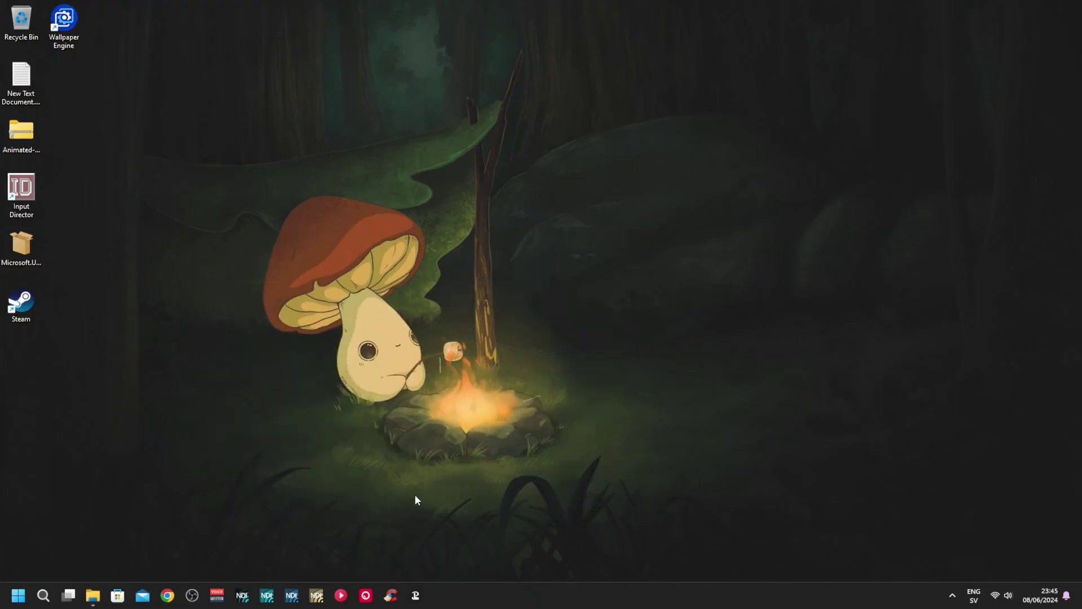
pyautogui.click(167, 602)
pyautogui.click(113, 61)
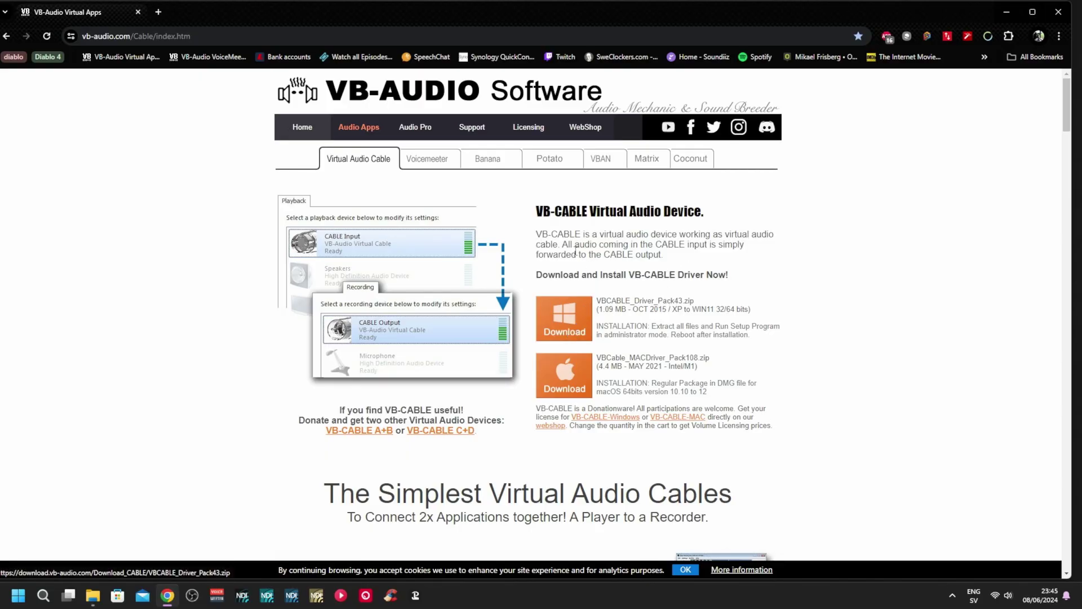
pyautogui.click(232, 57)
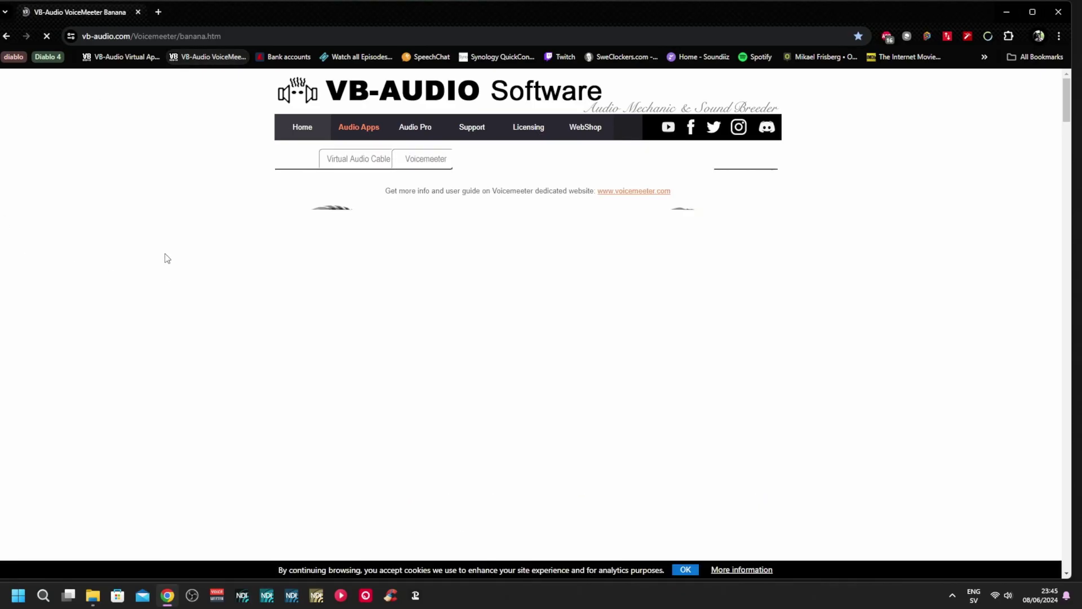
pyautogui.scroll(-3, 576, 309)
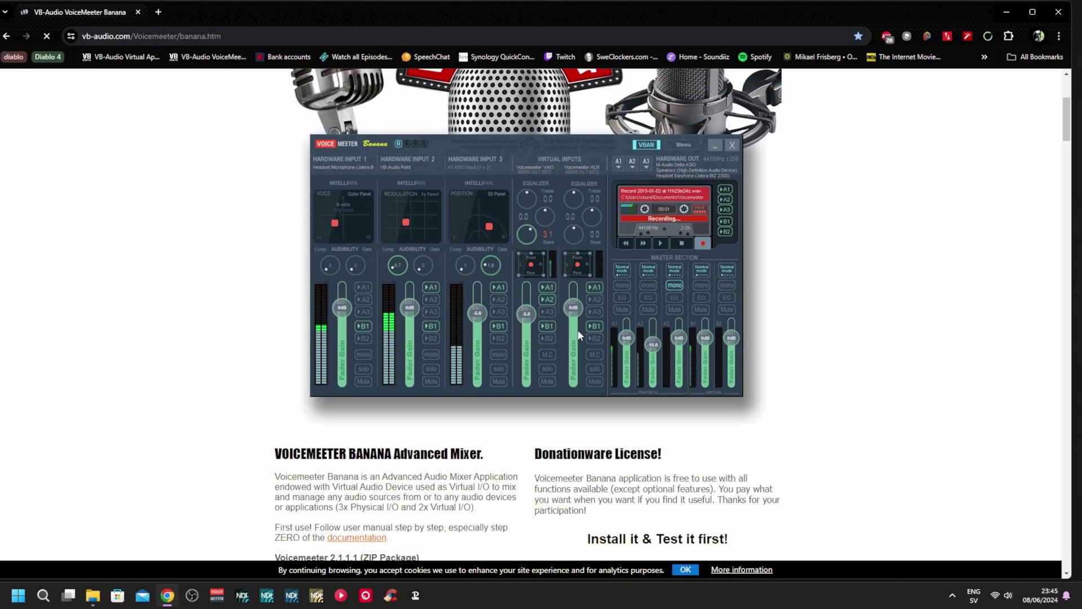
pyautogui.scroll(-4, 577, 329)
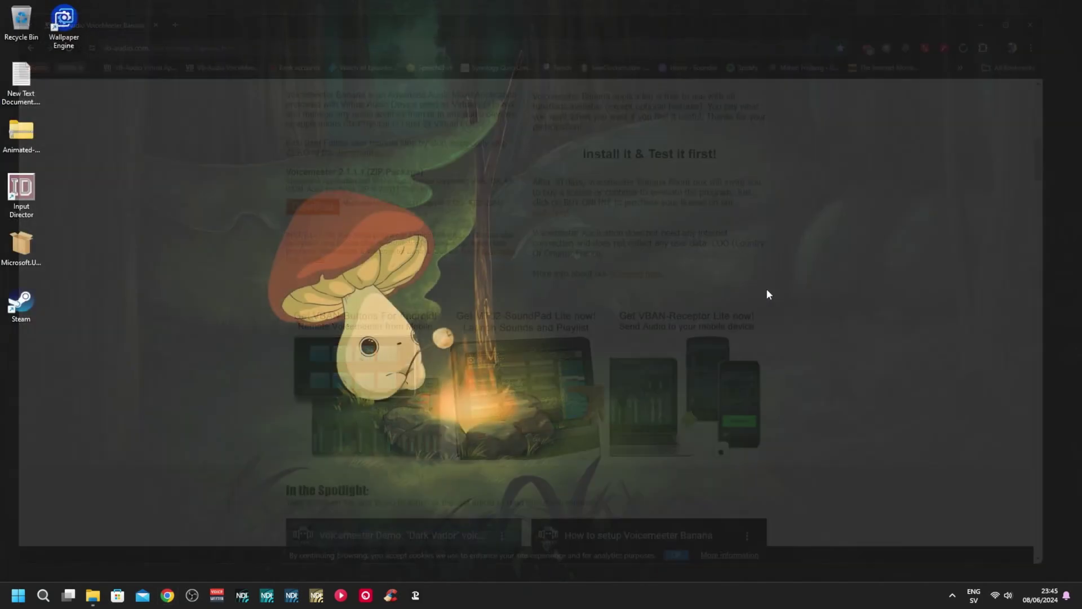
pyautogui.click(1057, 12)
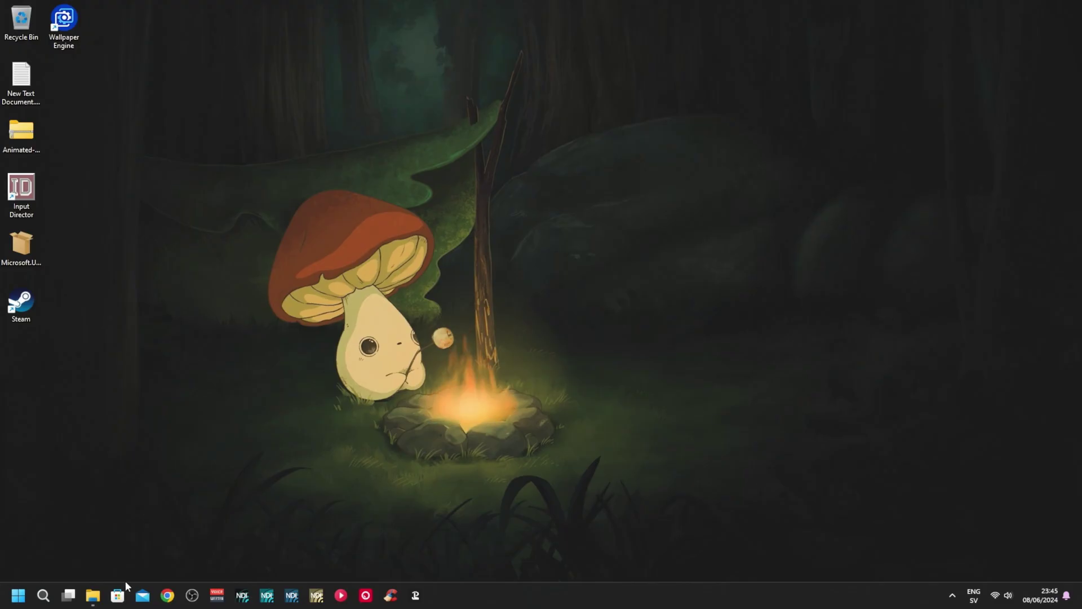
# Show the Downloads folder in a maximized File Explorer window.
pyautogui.click(93, 596)
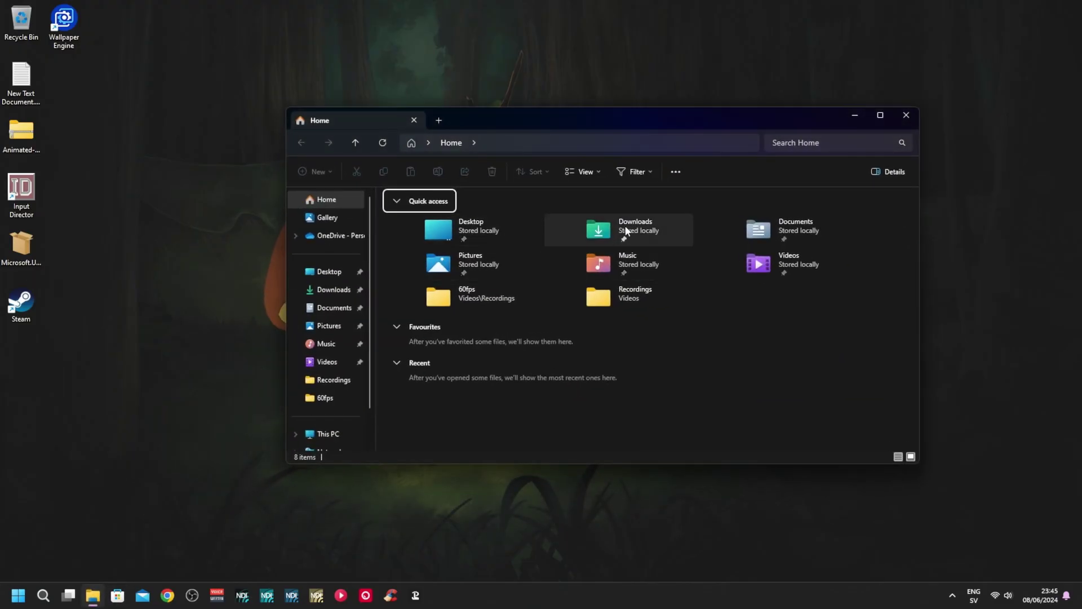
pyautogui.doubleClick(625, 230)
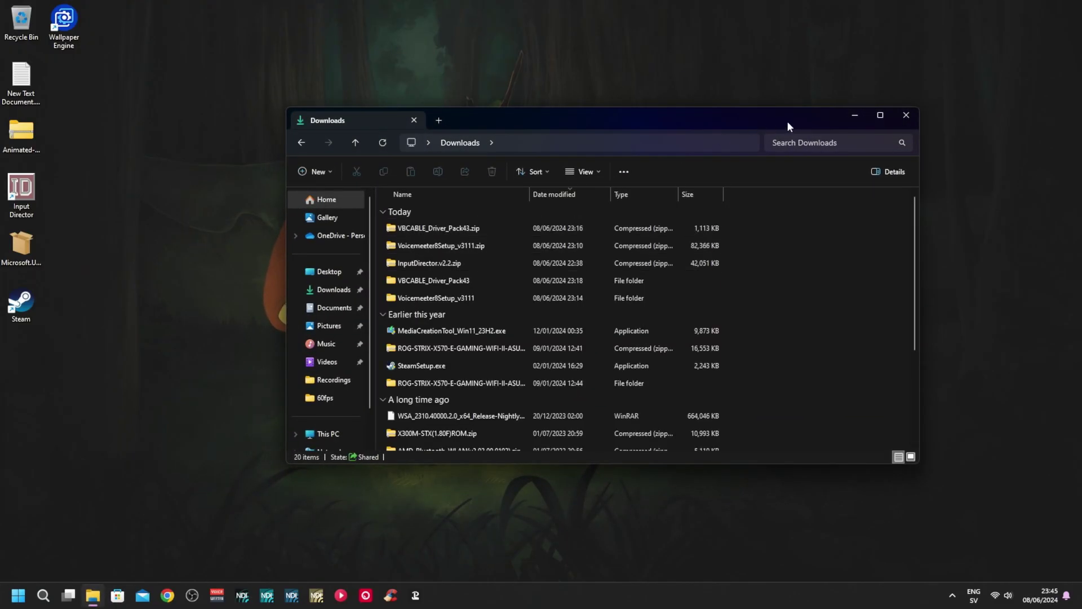
pyautogui.click(876, 118)
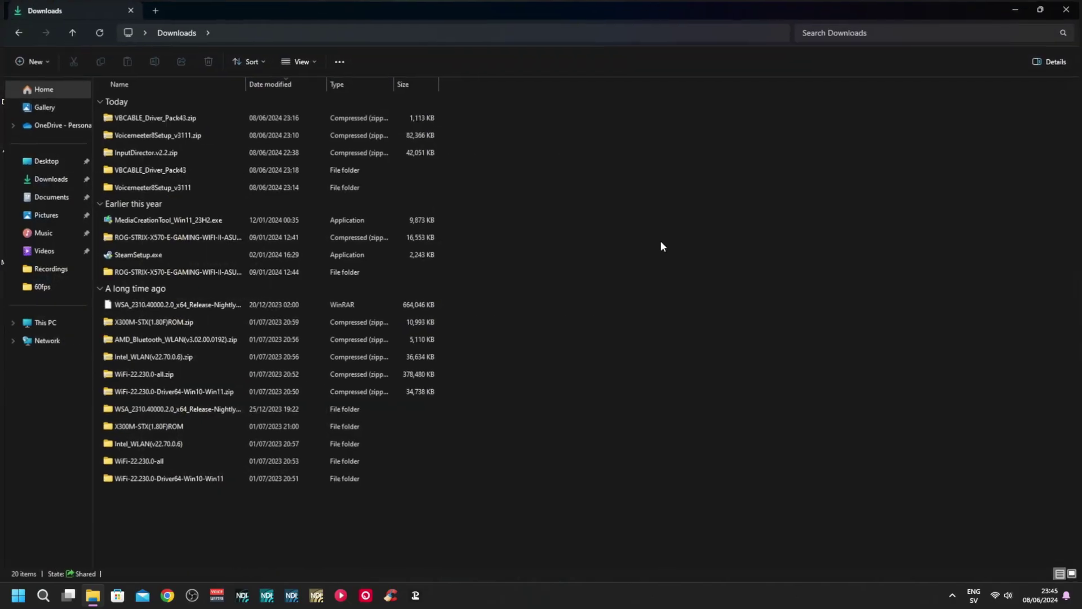
# Start and cancel Extract All on the Voicemeeter8Setup_v3111 and VBCABLE_Driver_Pack43 zips.
pyautogui.click(125, 139)
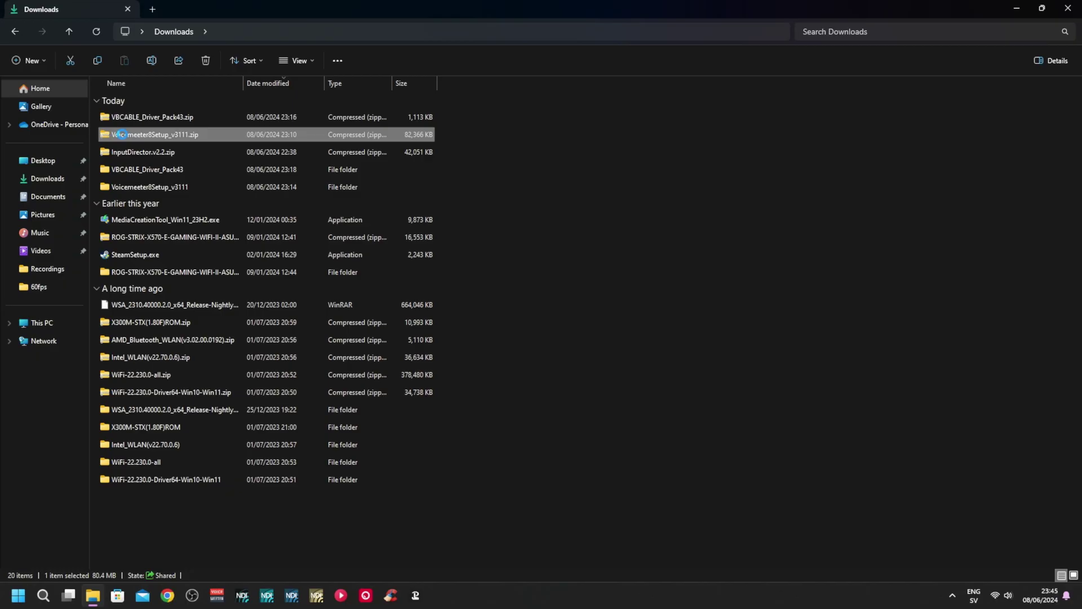
pyautogui.rightClick(121, 136)
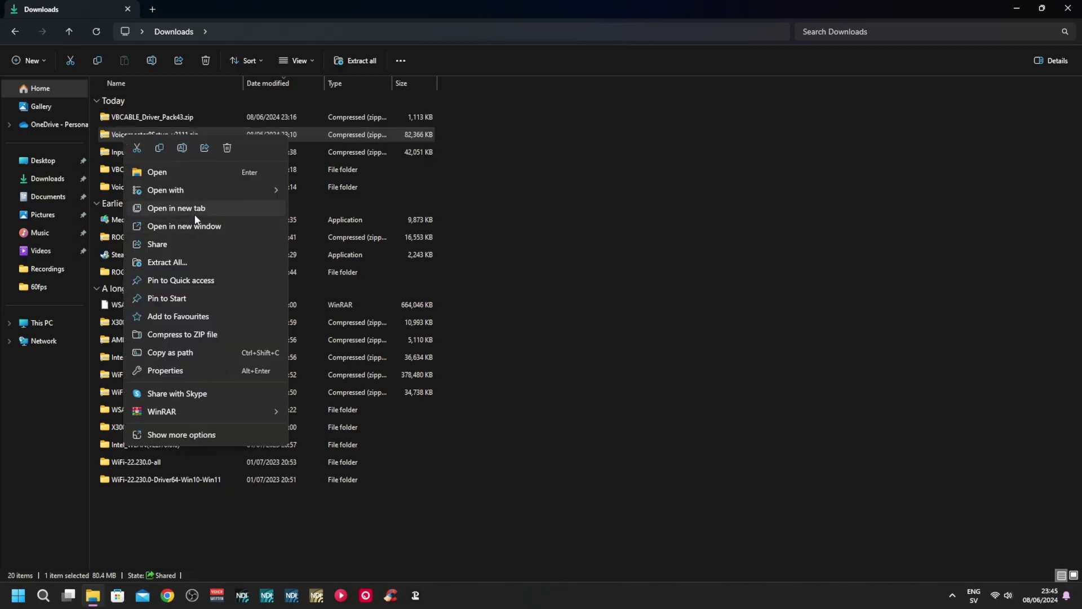
pyautogui.click(186, 261)
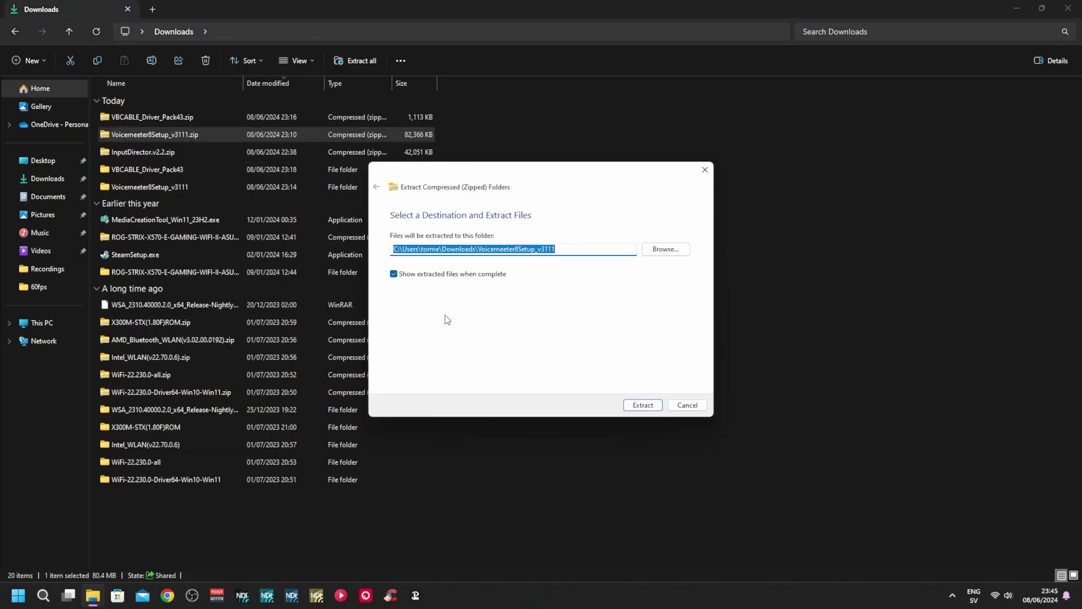
pyautogui.click(687, 405)
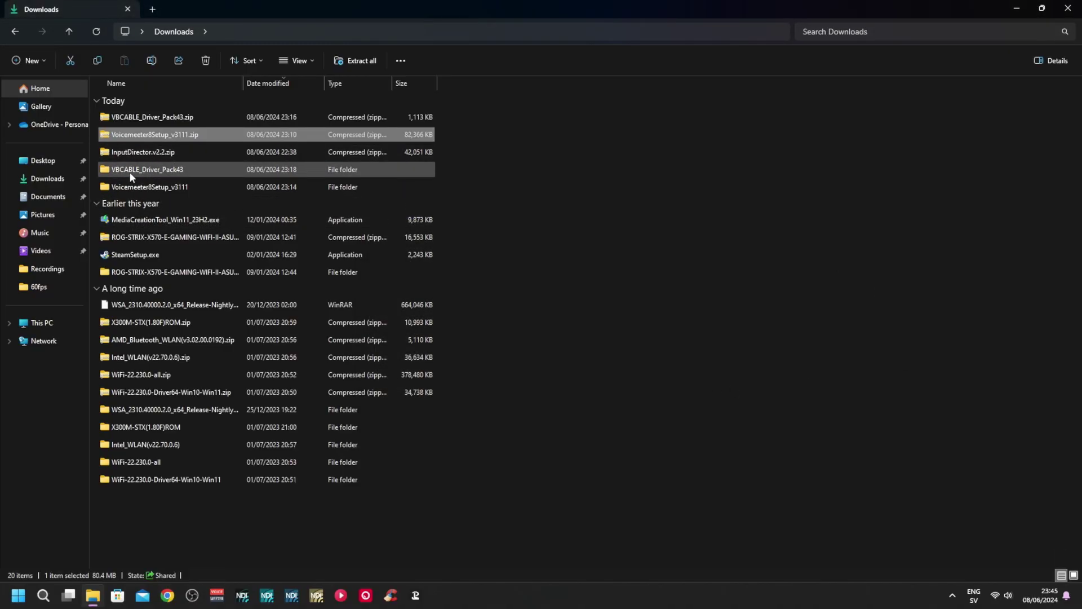
pyautogui.rightClick(144, 119)
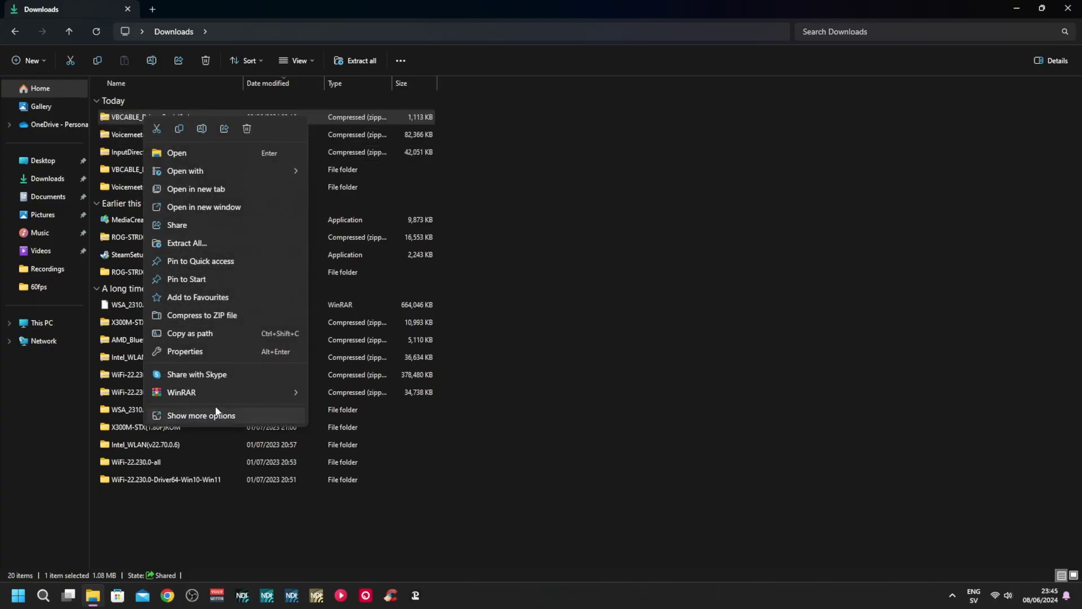
pyautogui.click(187, 244)
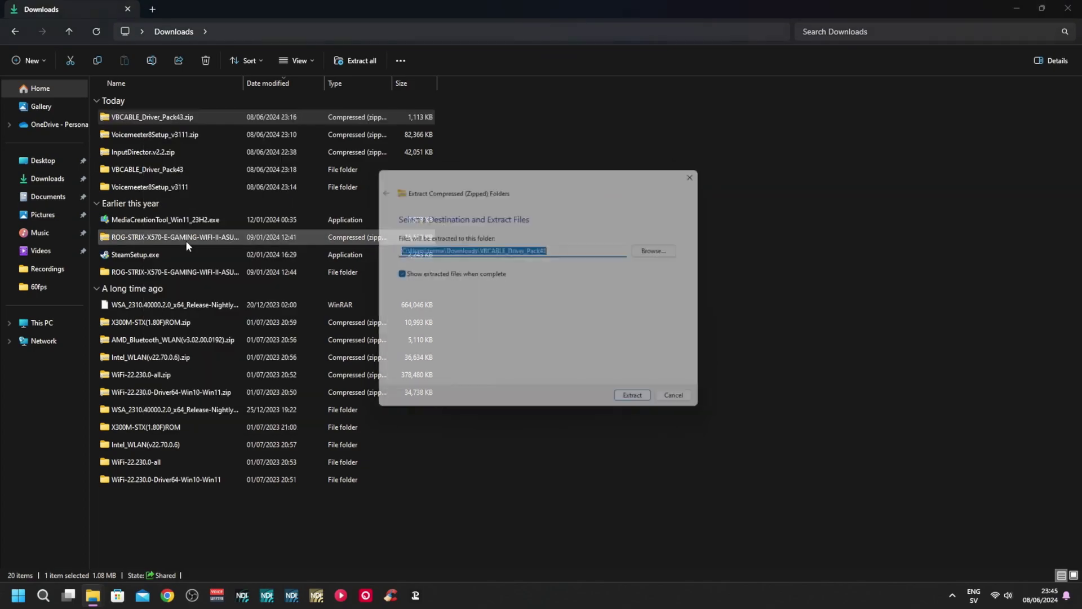
pyautogui.click(706, 406)
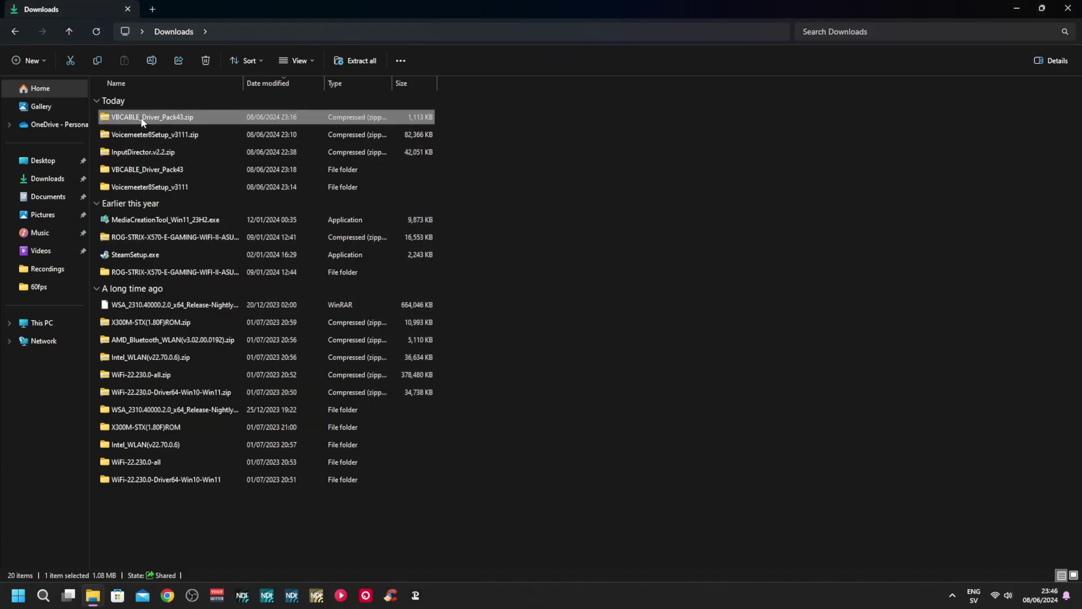
pyautogui.moveTo(146, 119)
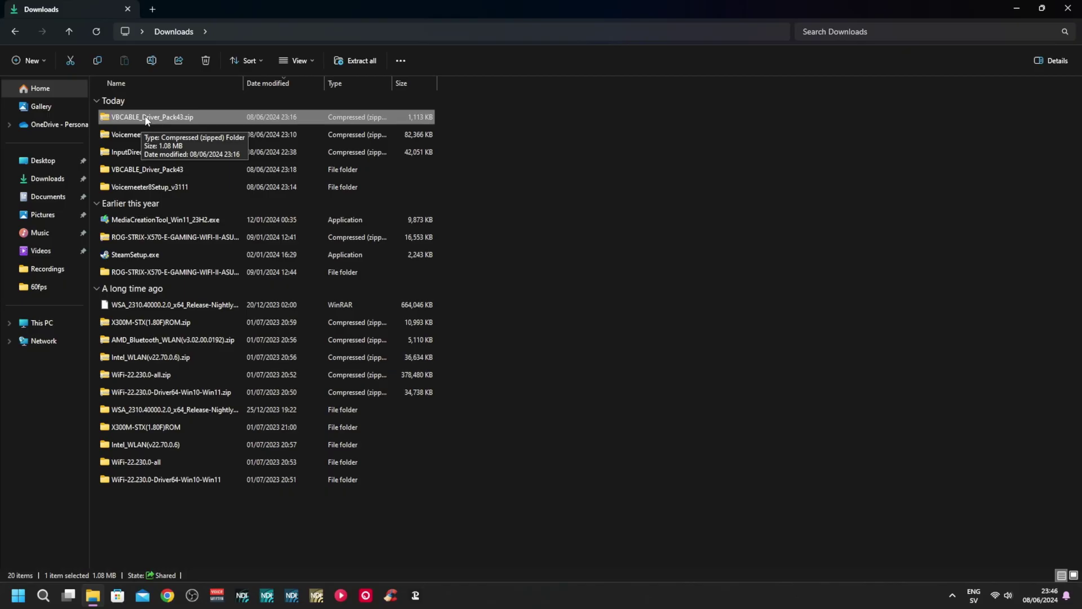
# Install the 64-bit VB-Audio Virtual Cable driver from the VBCABLE_Driver_Pack43 folder.
pyautogui.doubleClick(134, 170)
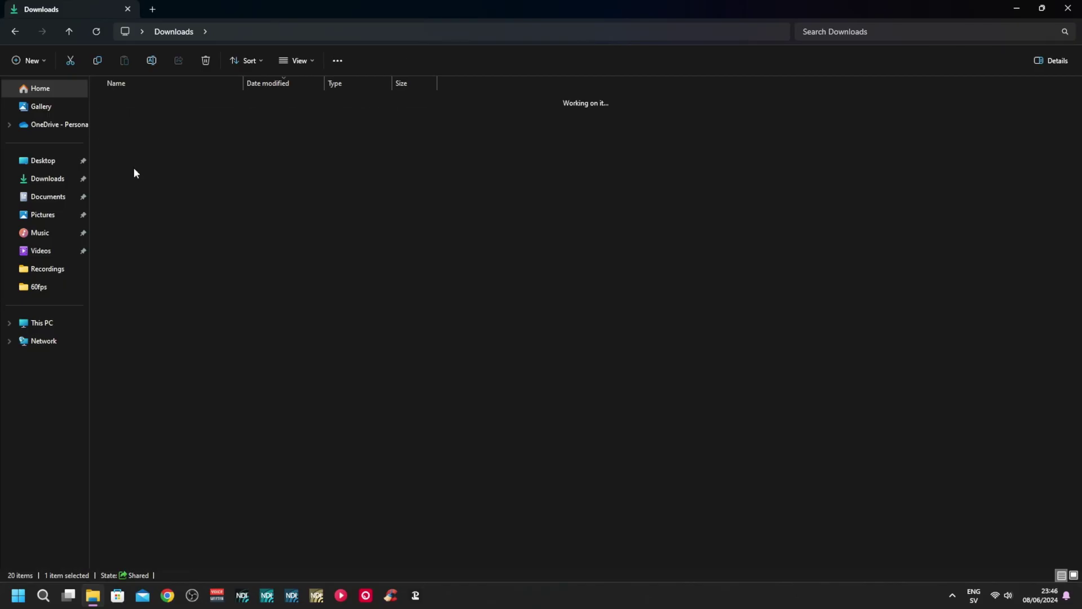
pyautogui.scroll(-1, 187, 243)
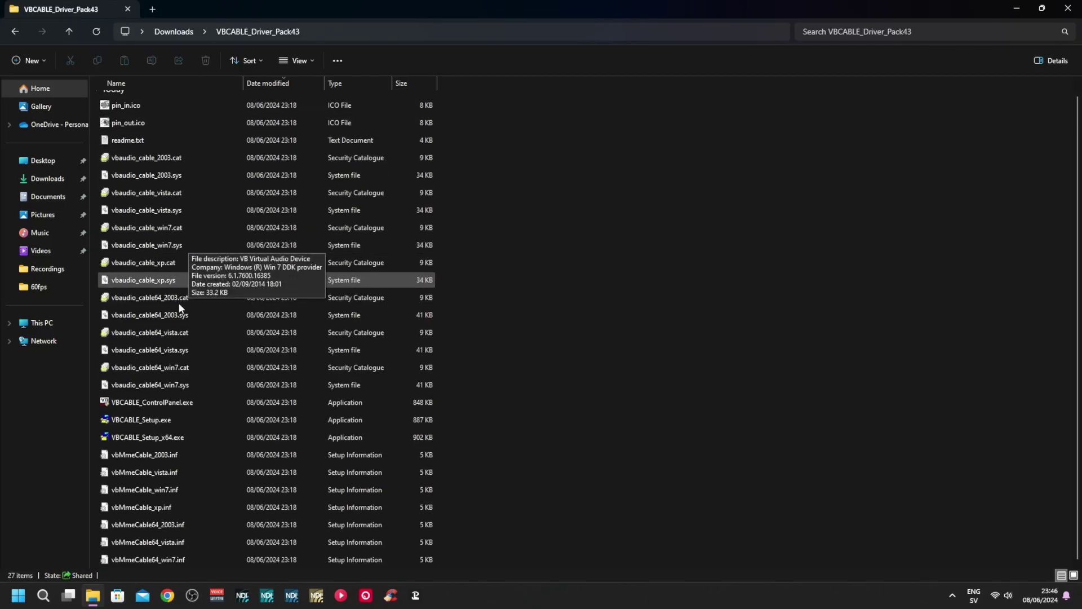
pyautogui.rightClick(135, 437)
pyautogui.click(203, 252)
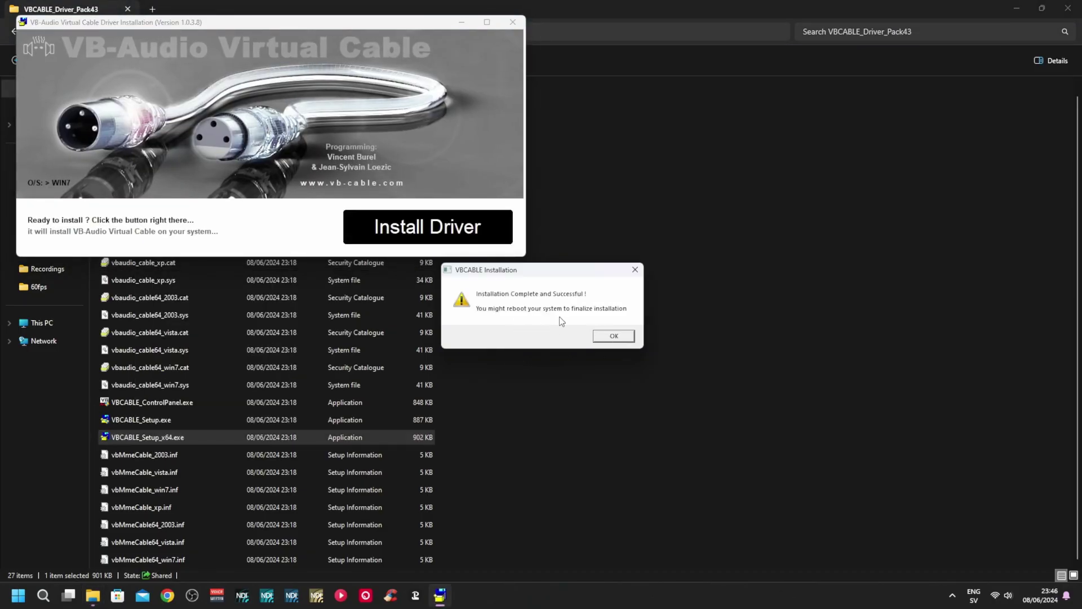
pyautogui.click(614, 337)
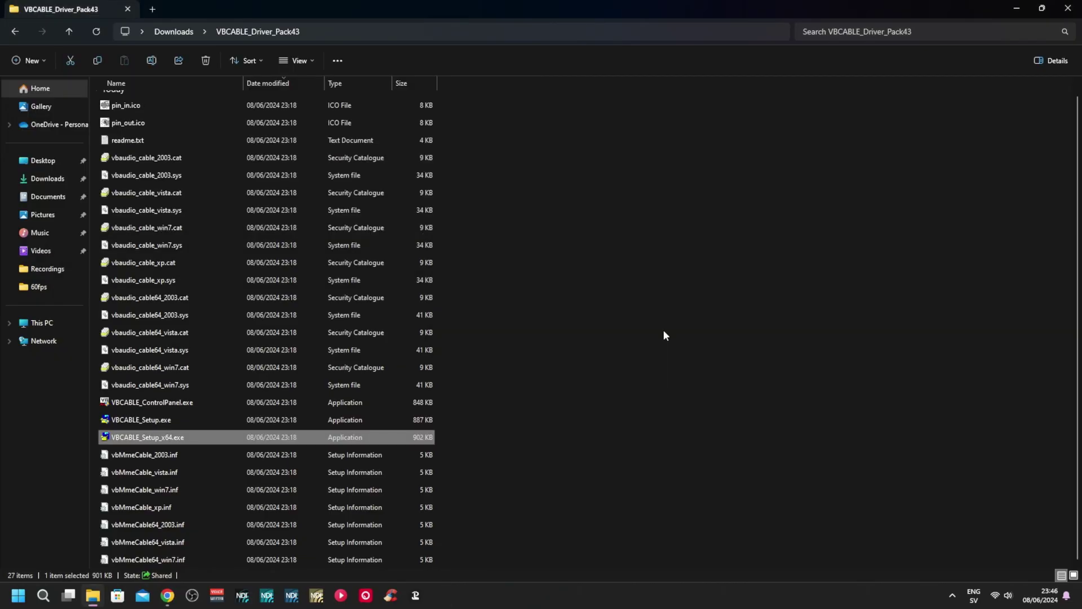
# Return to Downloads and select the Voicemeeter8Setup_v3111 folder.
pyautogui.click(19, 39)
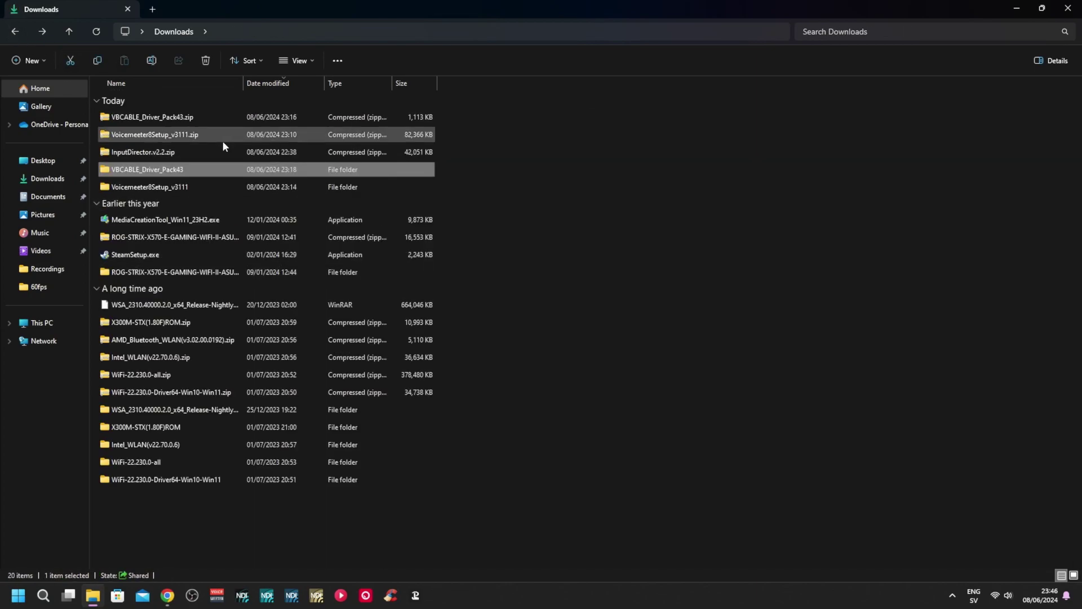
pyautogui.click(175, 190)
# Run Voicemeeter8Setup.exe as administrator and install Voicemeeter.
pyautogui.doubleClick(175, 190)
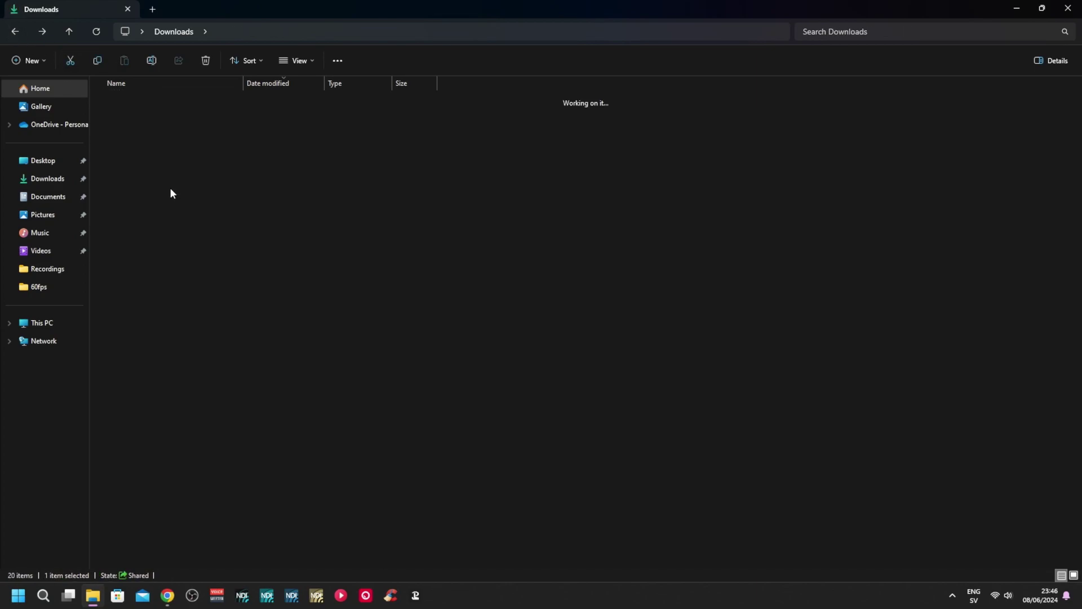
pyautogui.rightClick(137, 120)
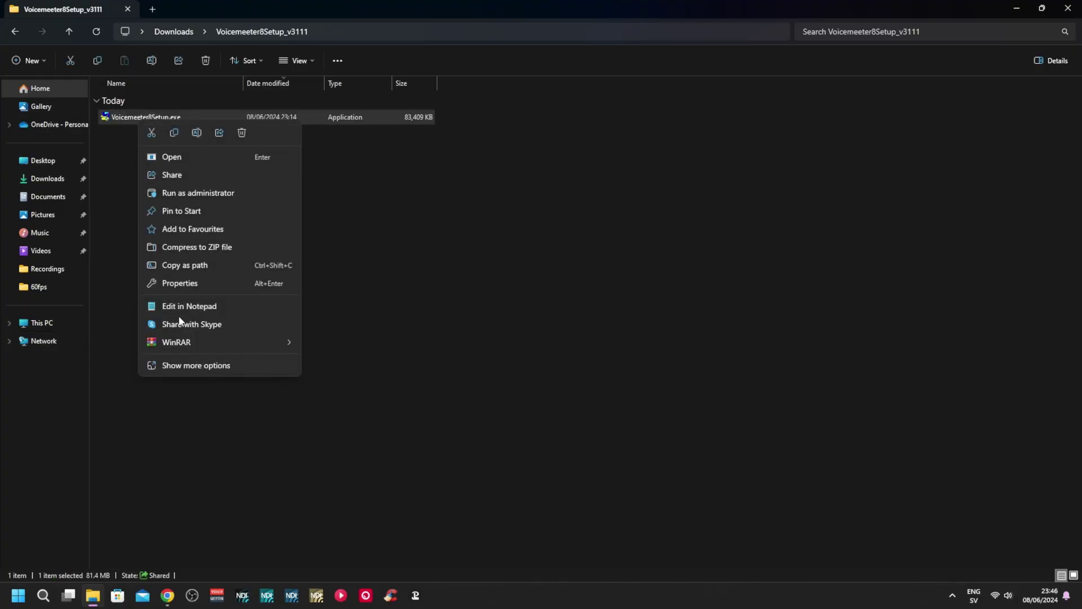
pyautogui.click(195, 191)
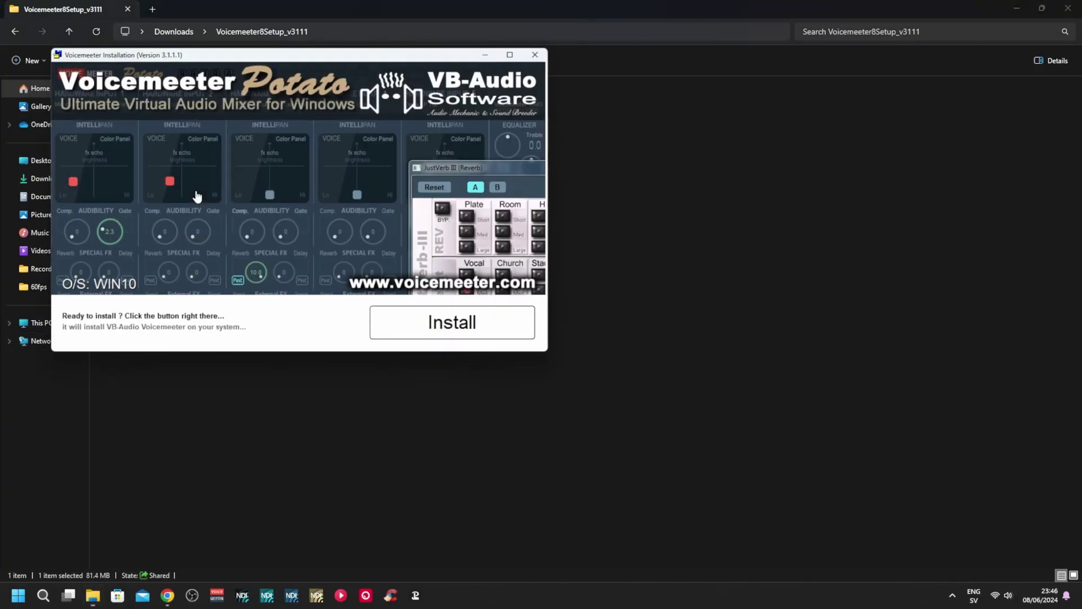
pyautogui.click(443, 329)
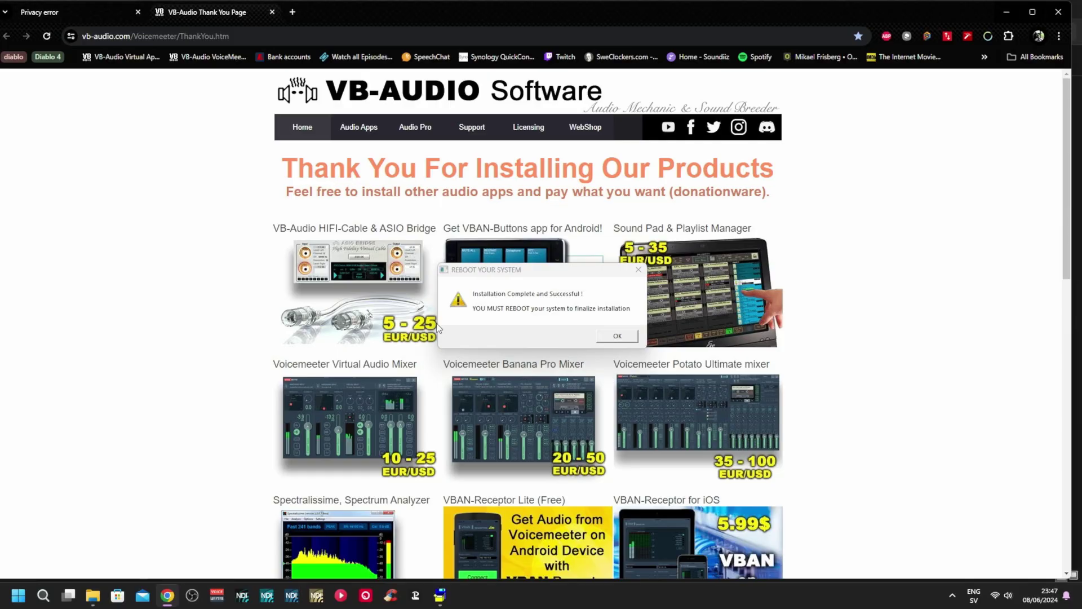
# Dismiss the reboot notice and close the VB-Audio thank-you page in Chrome.
pyautogui.click(619, 337)
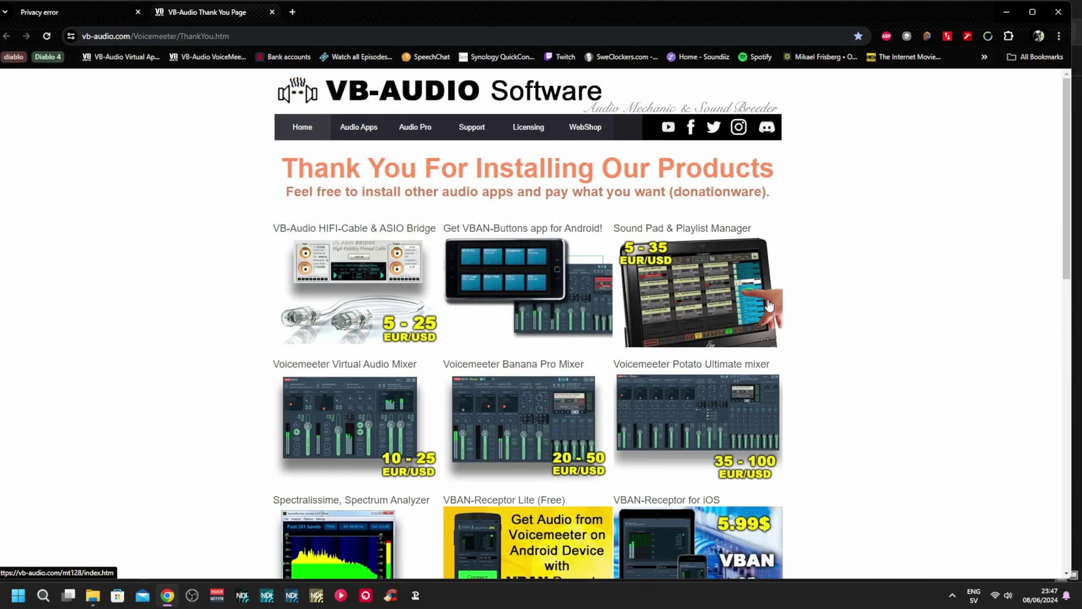
pyautogui.scroll(-1, 761, 292)
pyautogui.scroll(-1, 709, 420)
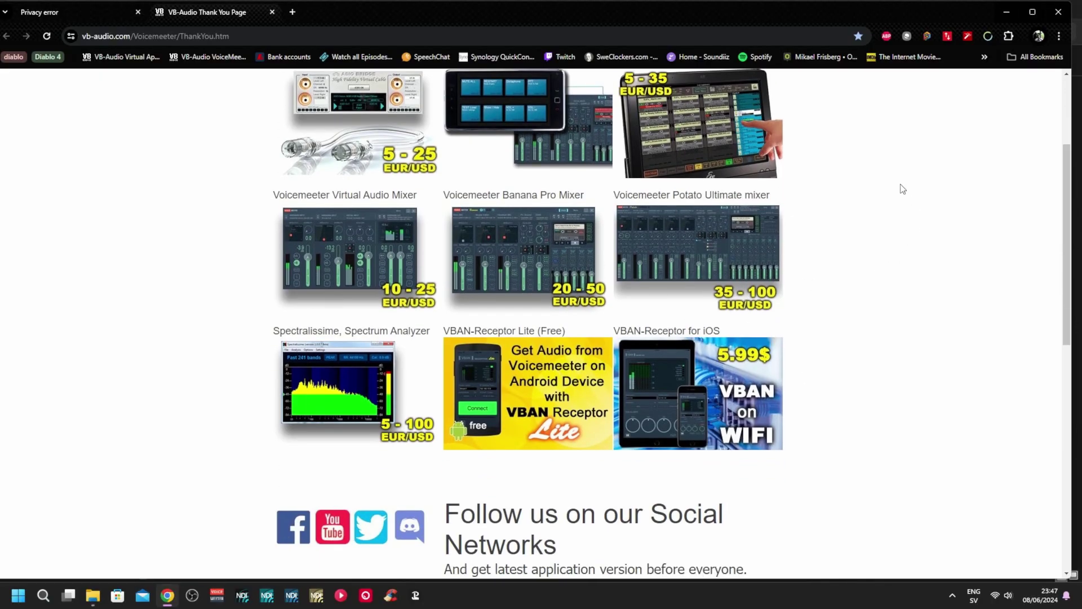
pyautogui.click(1057, 12)
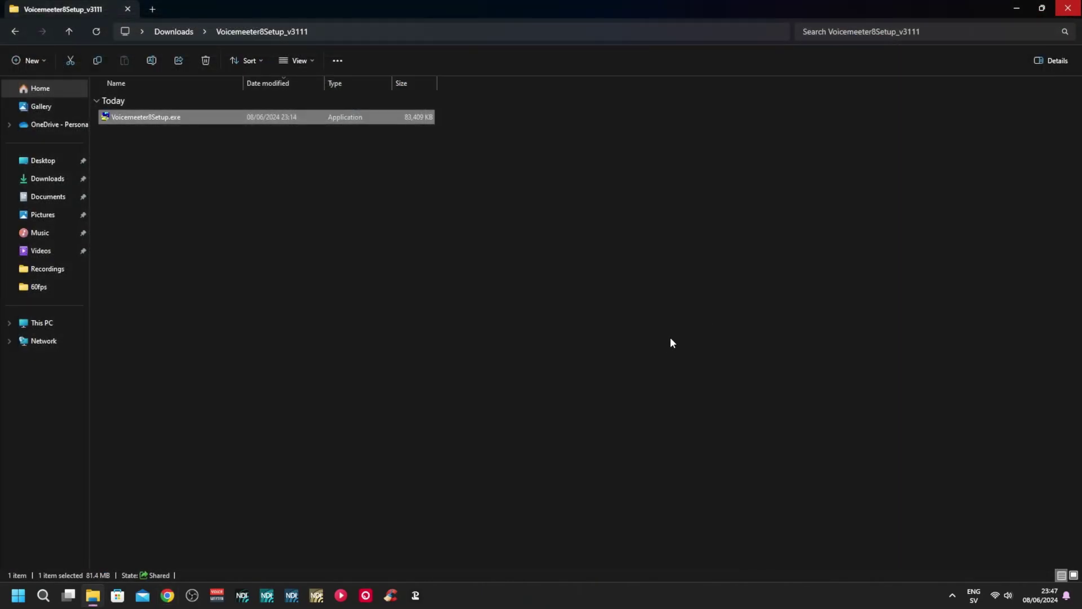
# Close the Downloads window and restart the PC from the Start menu.
pyautogui.click(1068, 12)
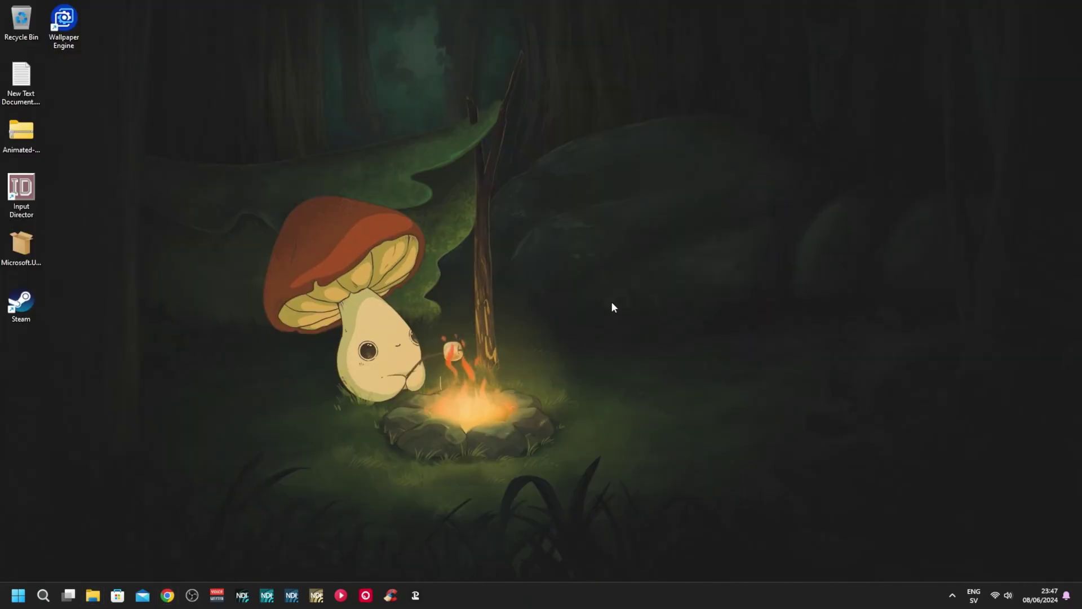
pyautogui.click(18, 595)
pyautogui.click(327, 557)
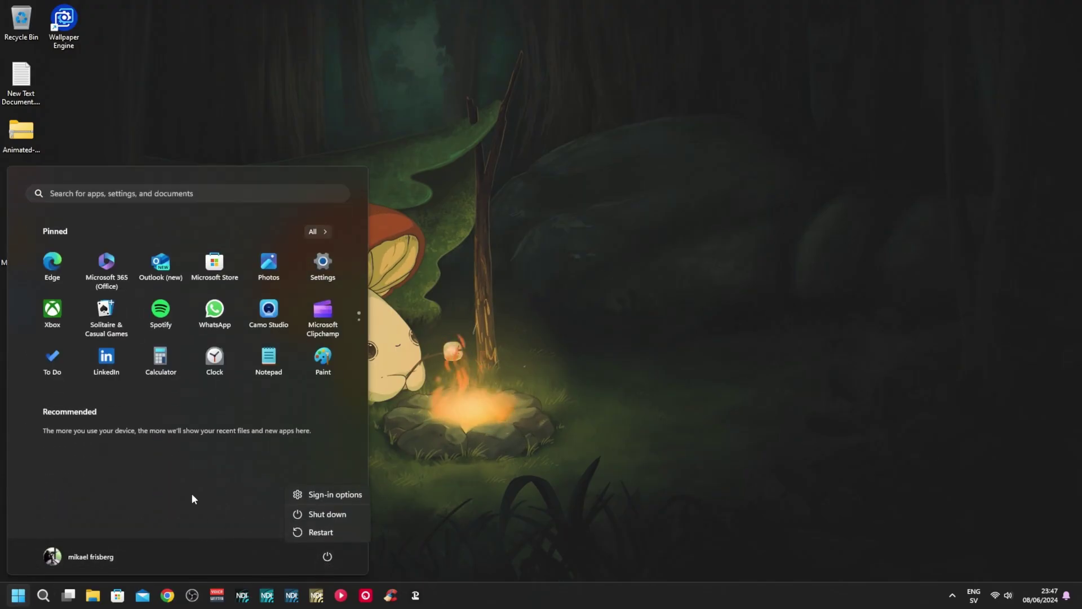
pyautogui.click(320, 533)
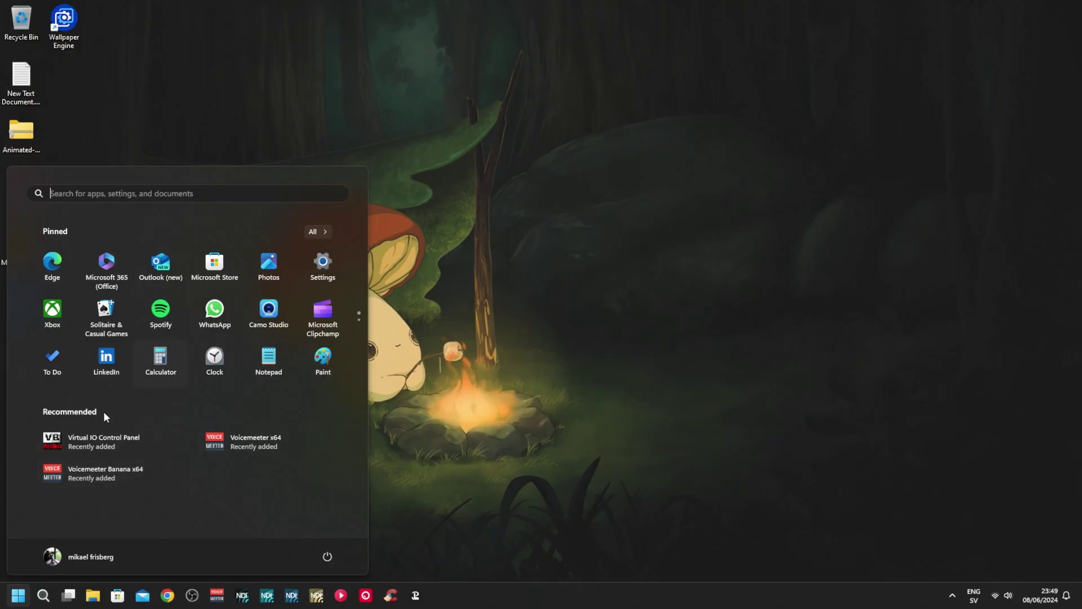
# Launch Voicemeeter Banana x64 from the VB Audio group in All apps.
pyautogui.click(318, 231)
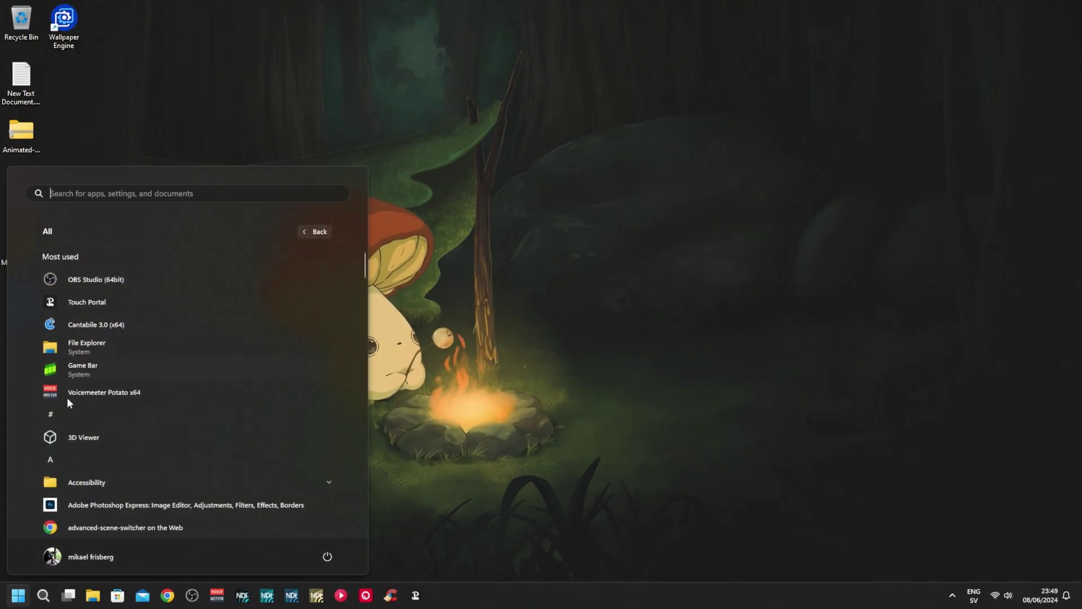
pyautogui.scroll(-10, 67, 397)
pyautogui.scroll(-10, 56, 389)
pyautogui.scroll(-10, 63, 391)
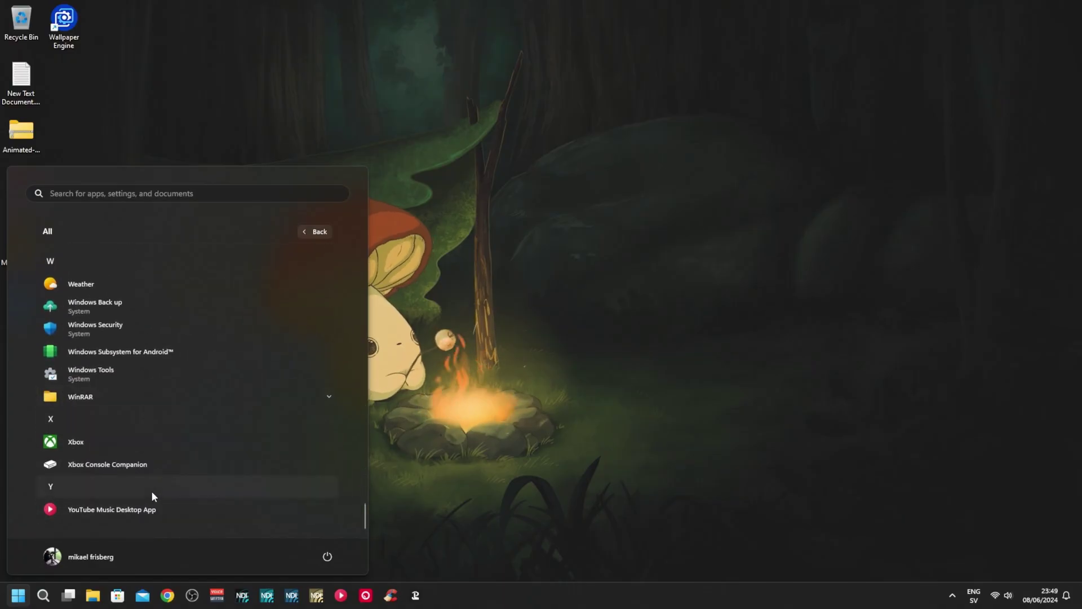
pyautogui.scroll(2, 161, 463)
pyautogui.scroll(2, 161, 463)
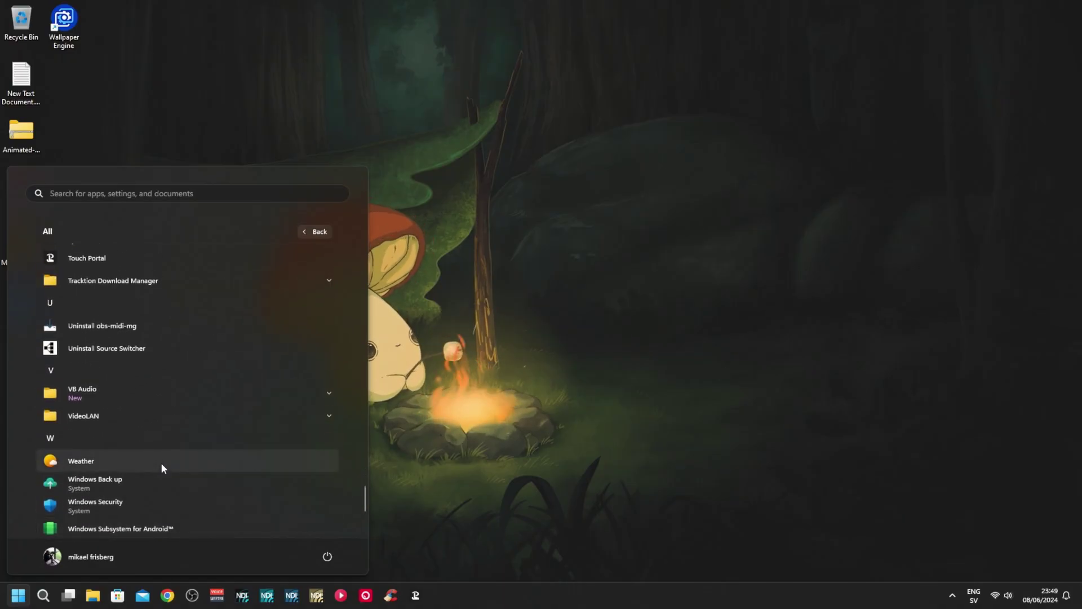
pyautogui.click(78, 392)
pyautogui.scroll(-1, 130, 383)
pyautogui.scroll(-2, 135, 394)
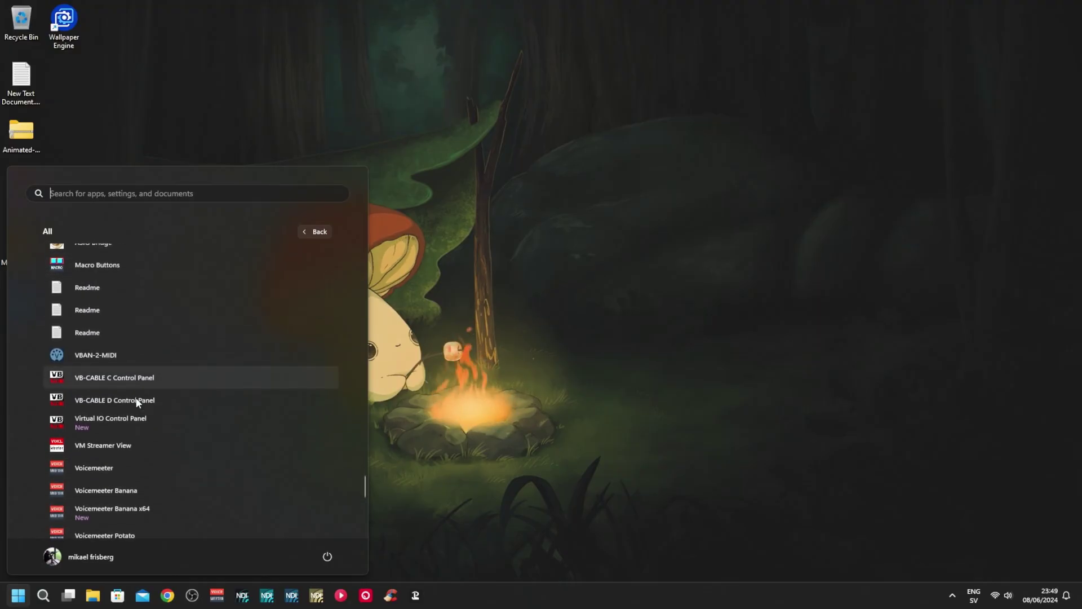
pyautogui.scroll(-2, 136, 398)
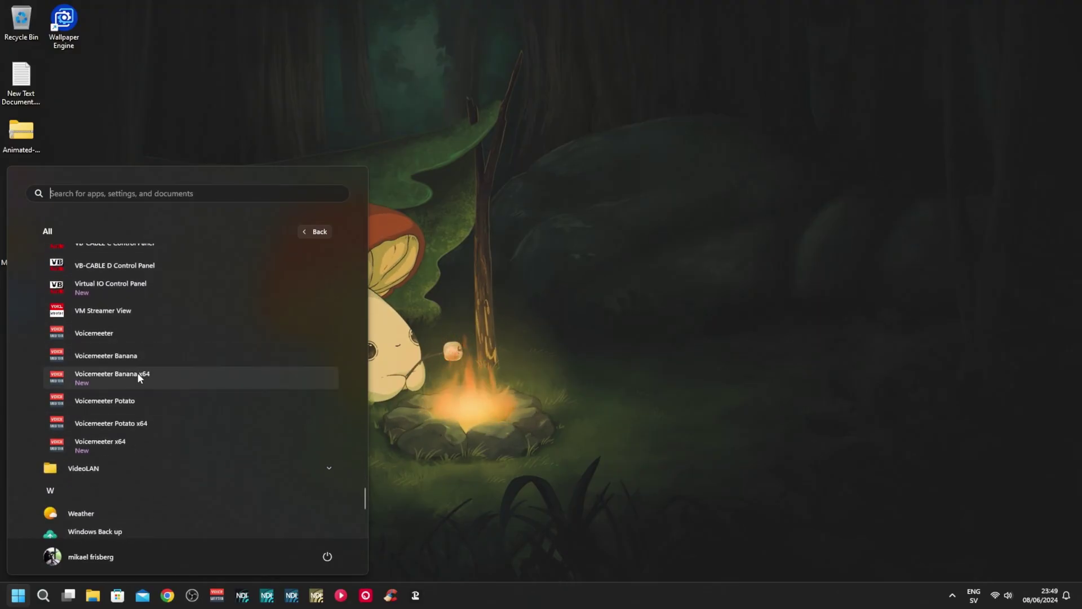
pyautogui.click(138, 374)
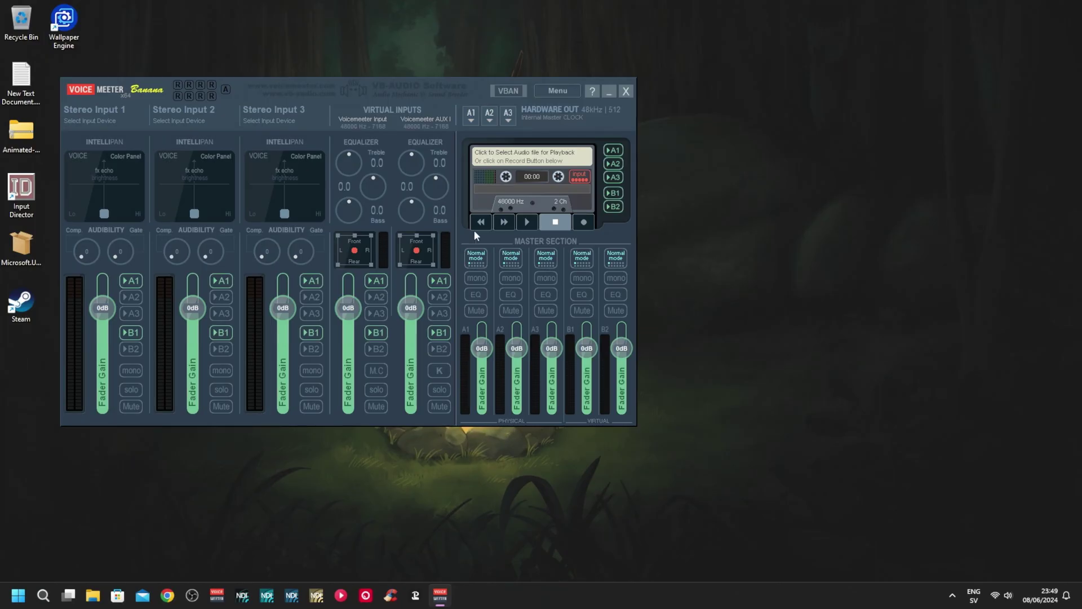
# Centre the mixer window and enable Run on Windows Startup from the menu.
pyautogui.moveTo(366, 93)
pyautogui.mouseDown()
pyautogui.moveTo(591, 125)
pyautogui.moveTo(544, 120)
pyautogui.mouseUp()
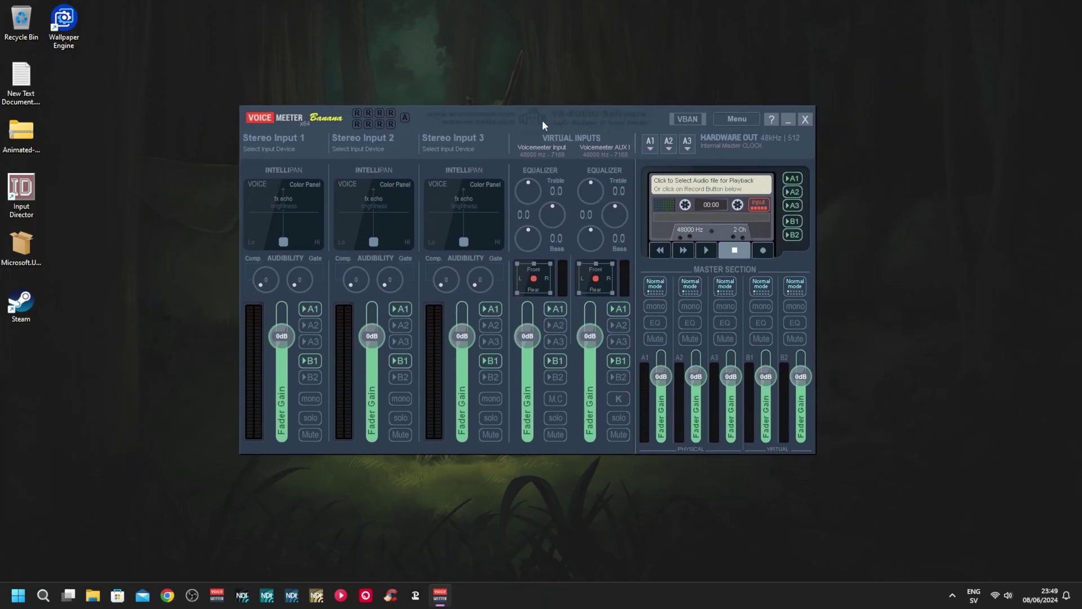
pyautogui.click(724, 125)
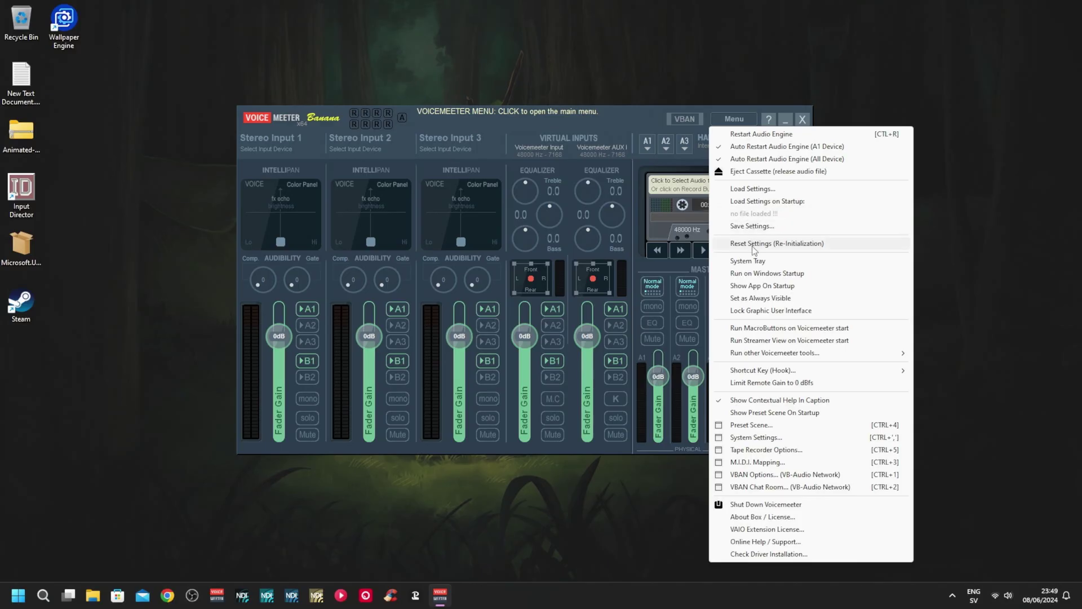
pyautogui.click(749, 279)
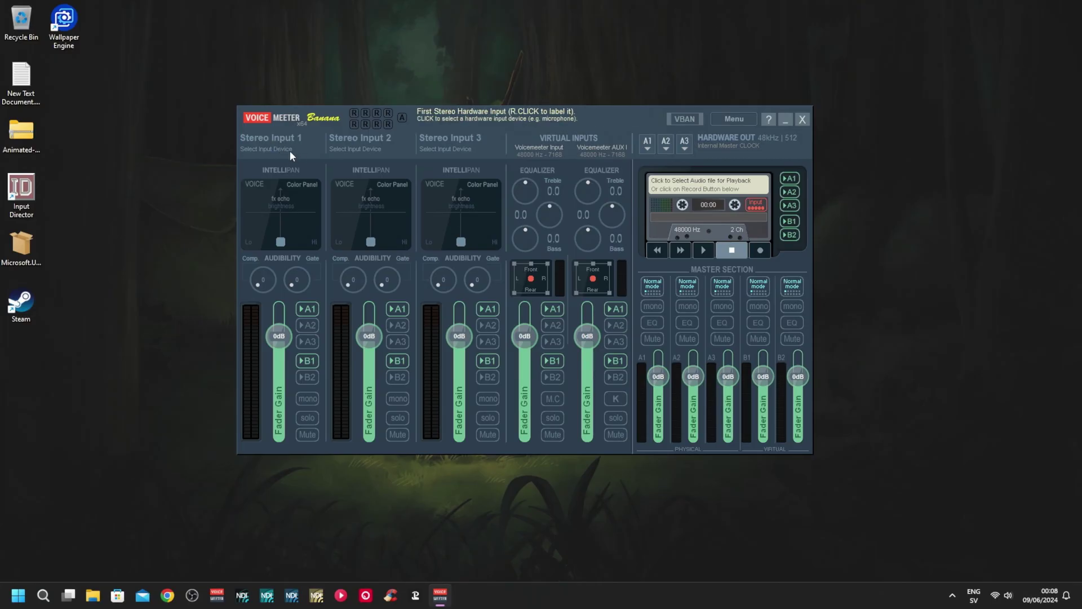
# Clear the A1 and B1 bus assignments on all five input strips.
pyautogui.click(307, 313)
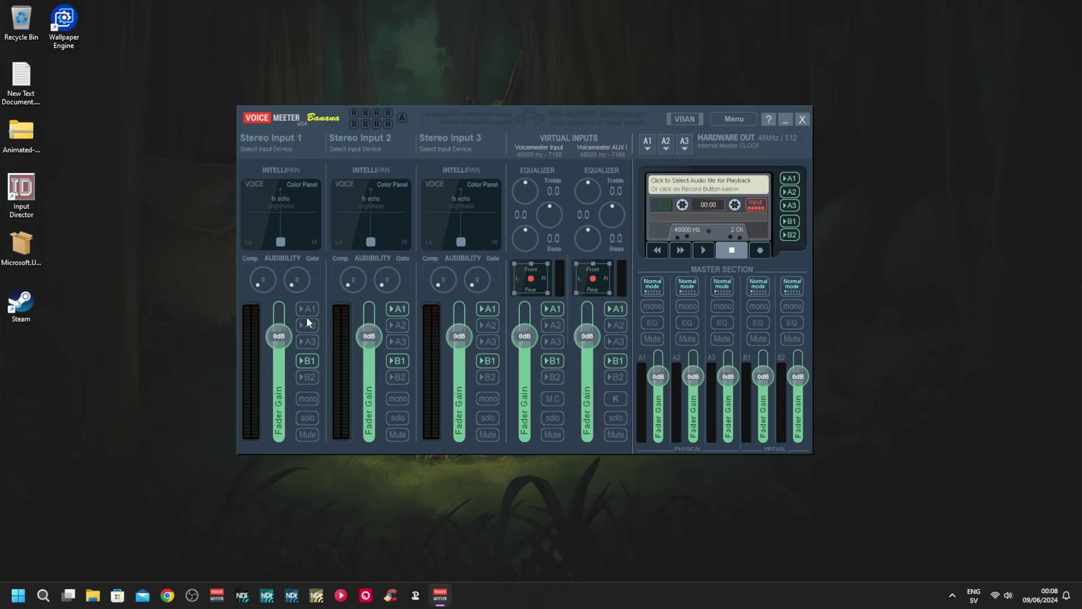
pyautogui.click(309, 360)
pyautogui.click(395, 360)
pyautogui.click(399, 308)
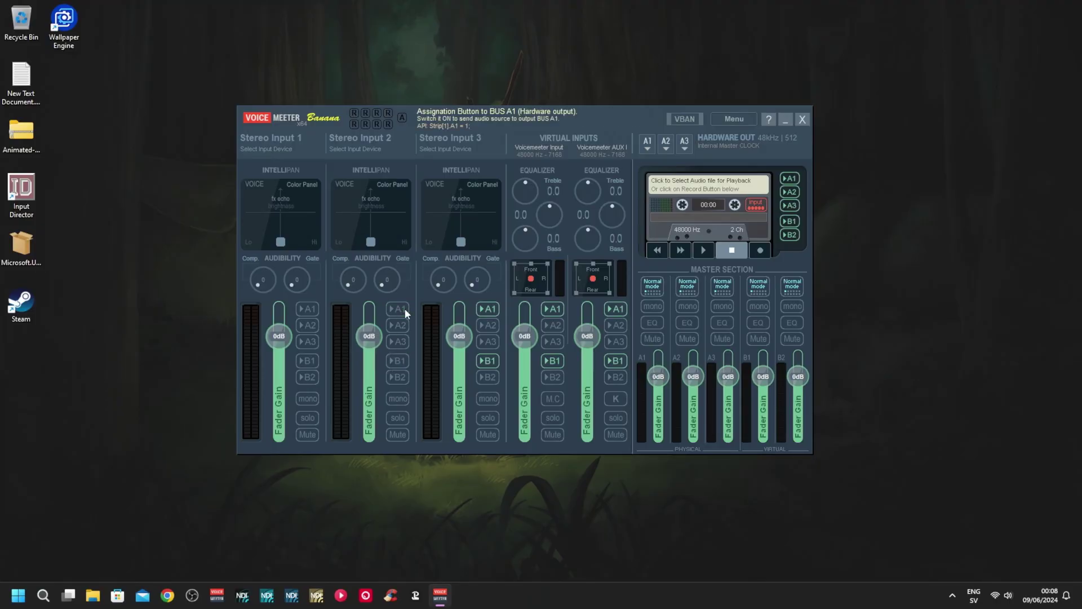
pyautogui.click(483, 311)
pyautogui.click(481, 362)
pyautogui.click(556, 359)
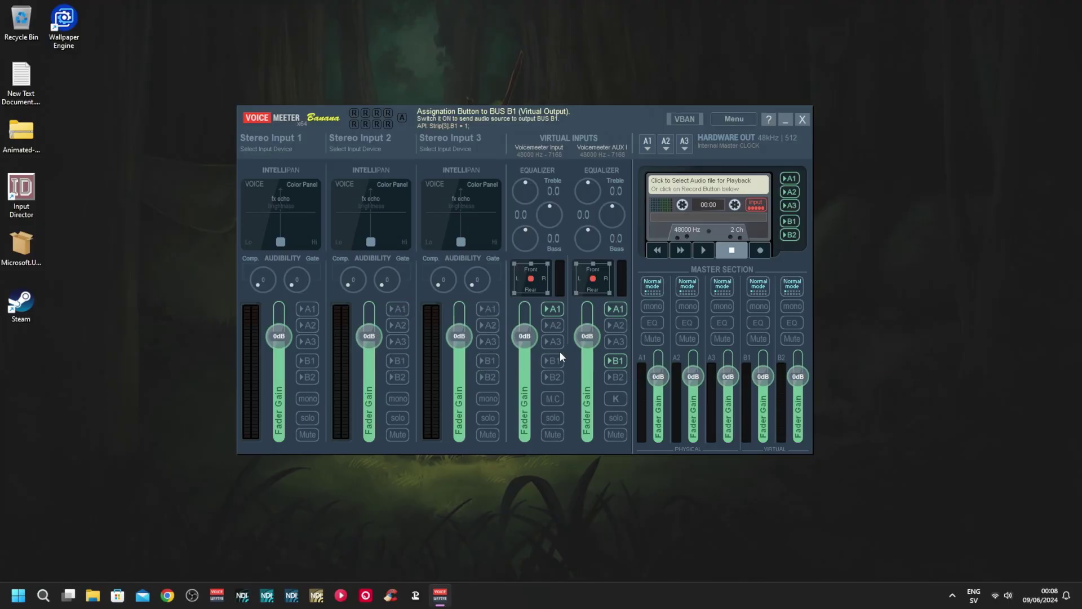
pyautogui.click(555, 312)
pyautogui.click(616, 360)
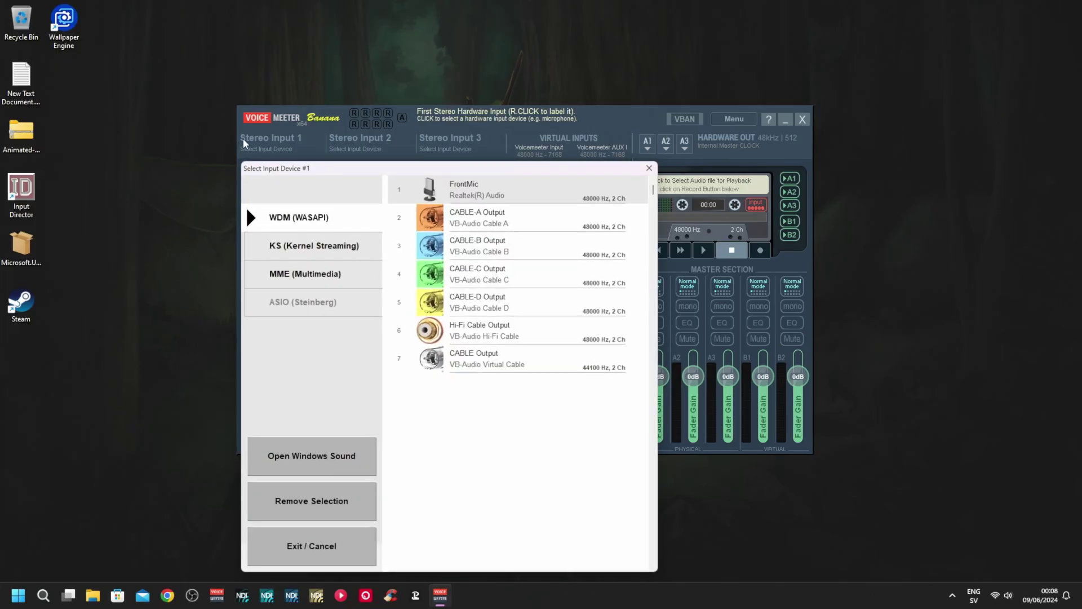
# Set Stereo Input 1's device to WDM FrontMic.
pyautogui.click(495, 195)
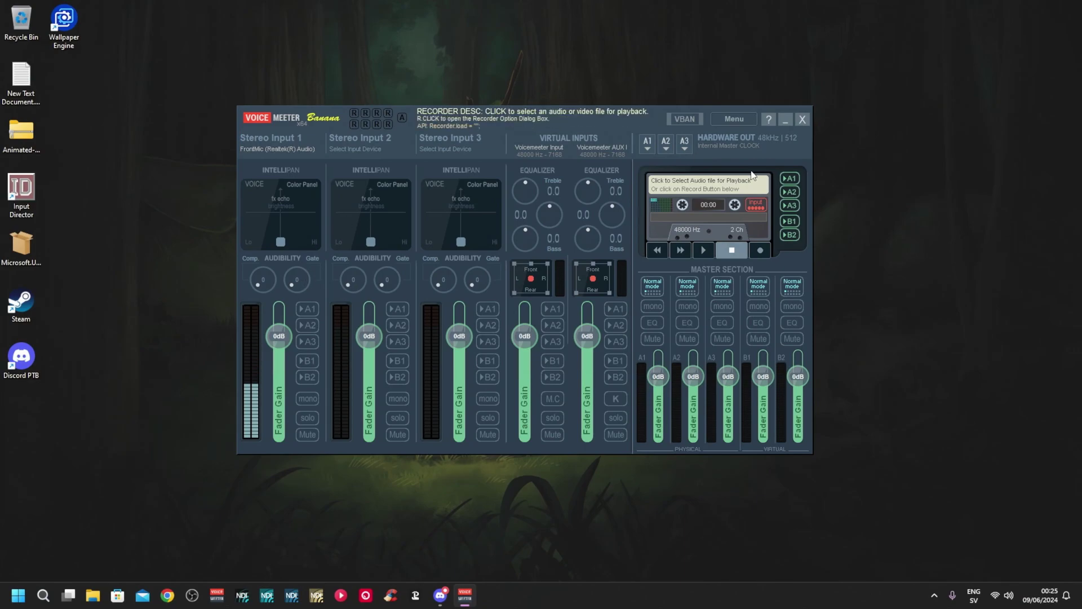
# Set the A1 hardware output to WDM Speakers (Realtek(R) Audio).
pyautogui.click(647, 142)
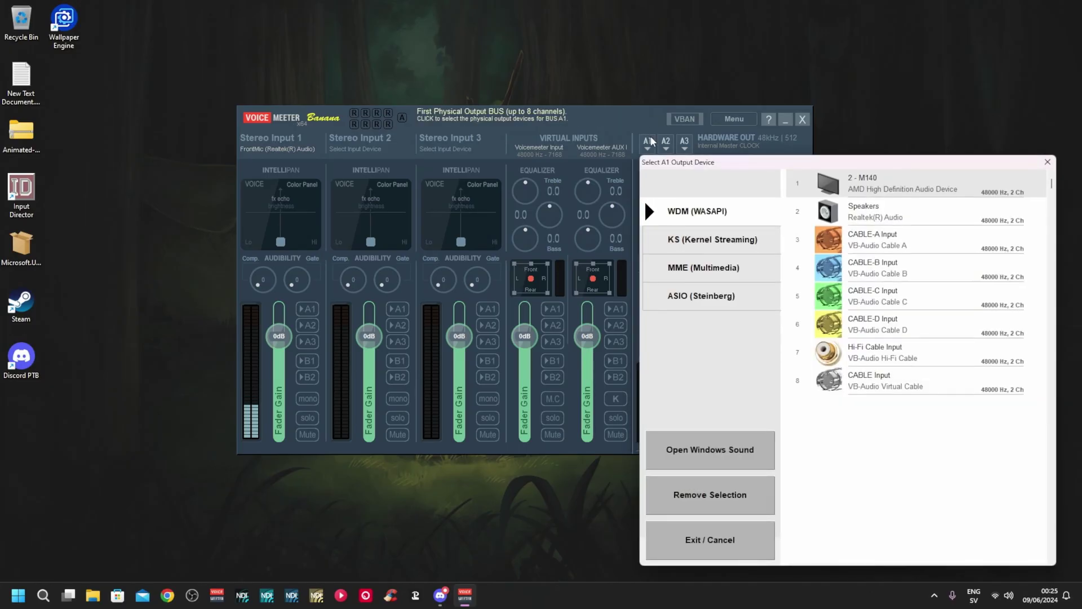
pyautogui.click(874, 220)
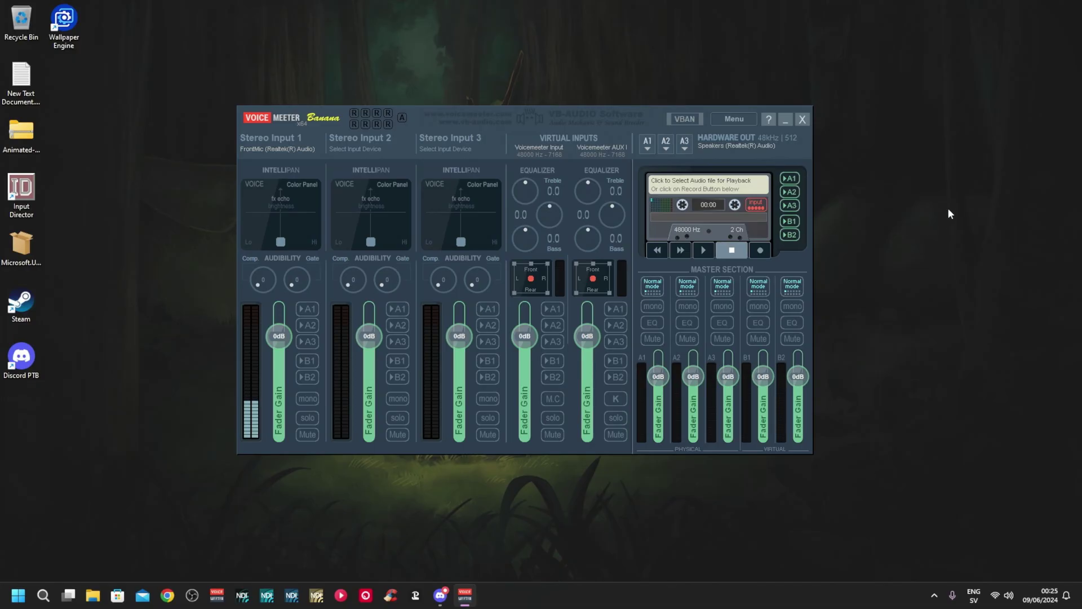
pyautogui.click(366, 146)
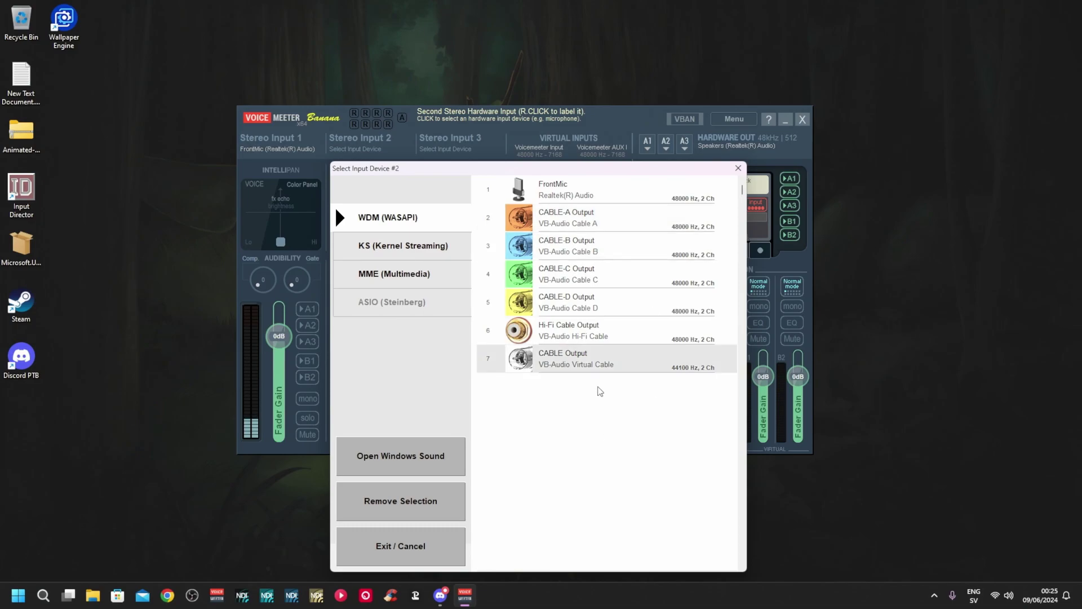
# Set Stereo Input 2 to CABLE Output (VB-Audio Virtual Cable) under WDM.
pyautogui.click(587, 362)
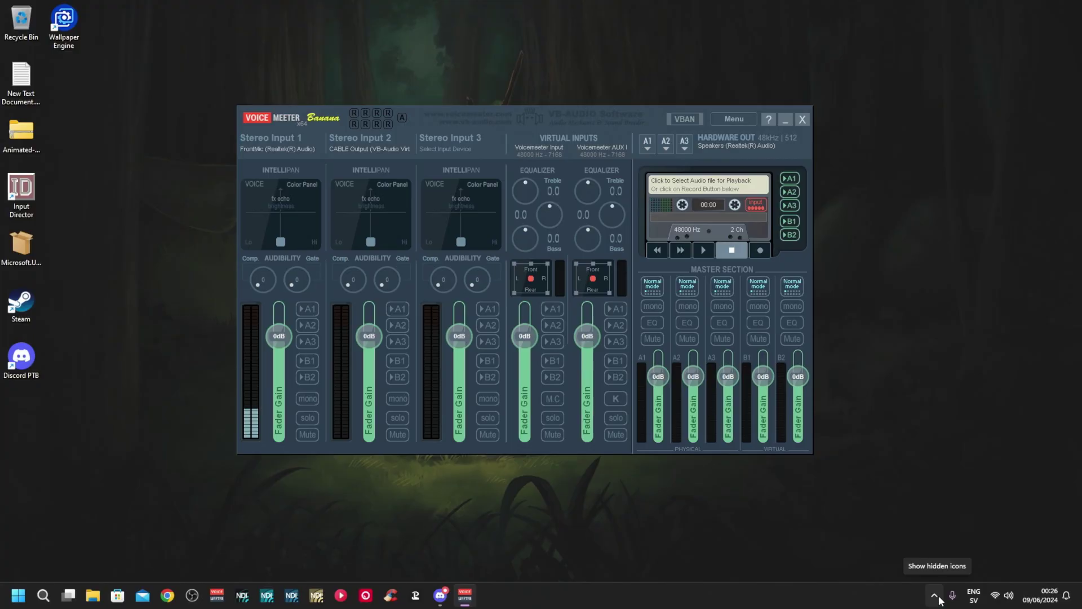
# Verify in Sound settings that output is Voicemeeter Input and input is Voicemeeter Out B1, then close Settings.
pyautogui.click(935, 597)
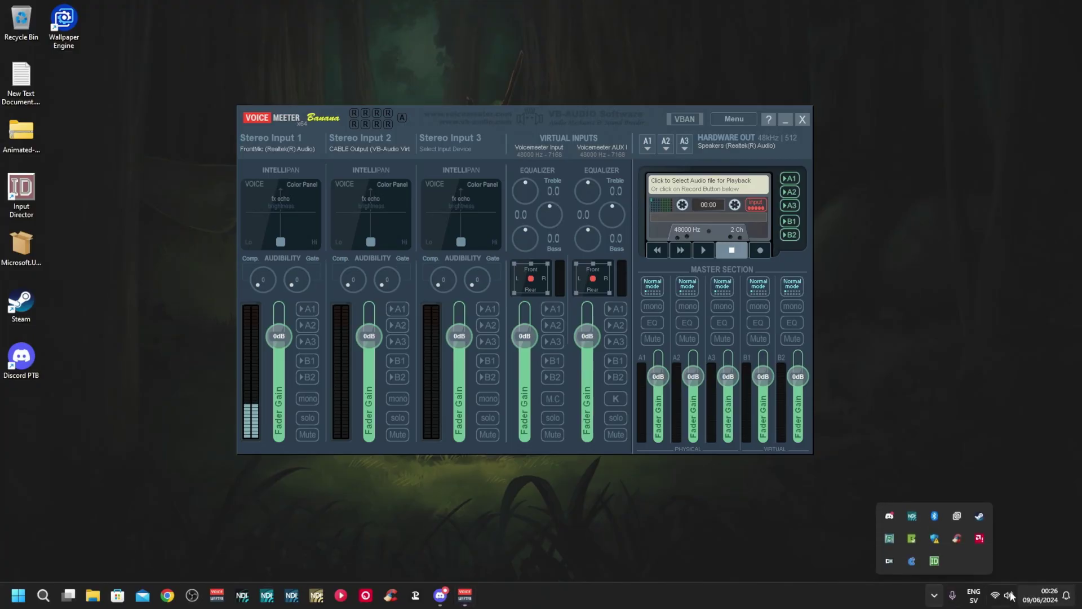
pyautogui.moveTo(1039, 595)
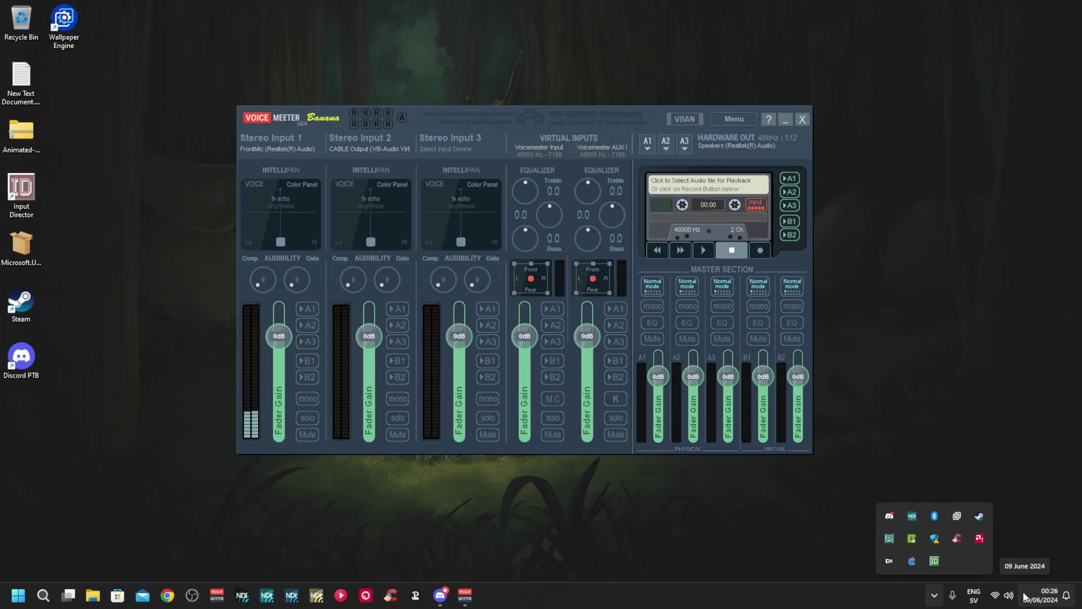
pyautogui.click(1009, 595)
pyautogui.rightClick(1008, 595)
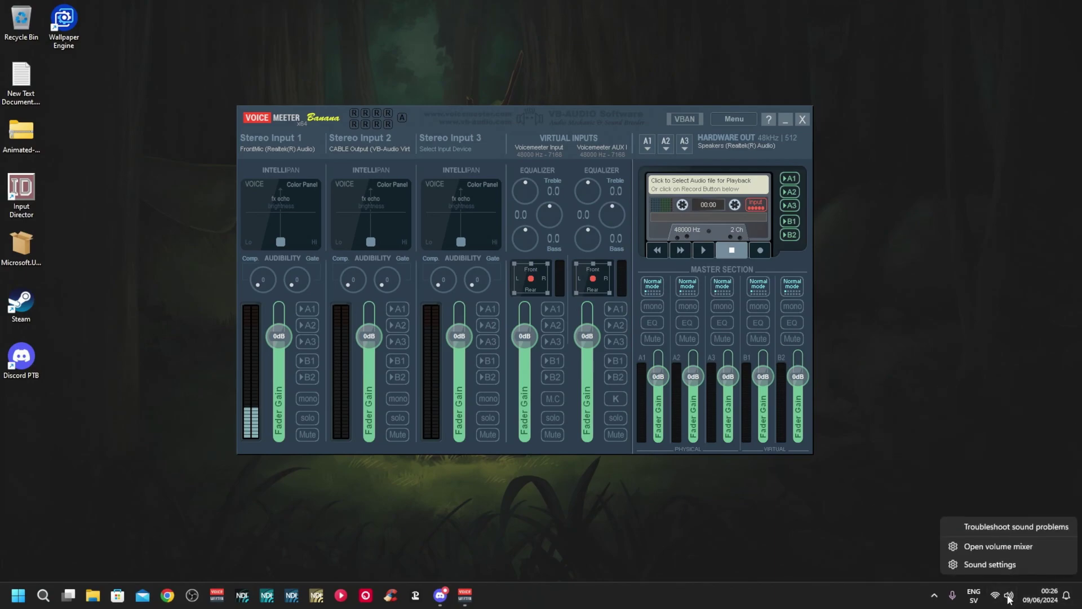
pyautogui.click(990, 564)
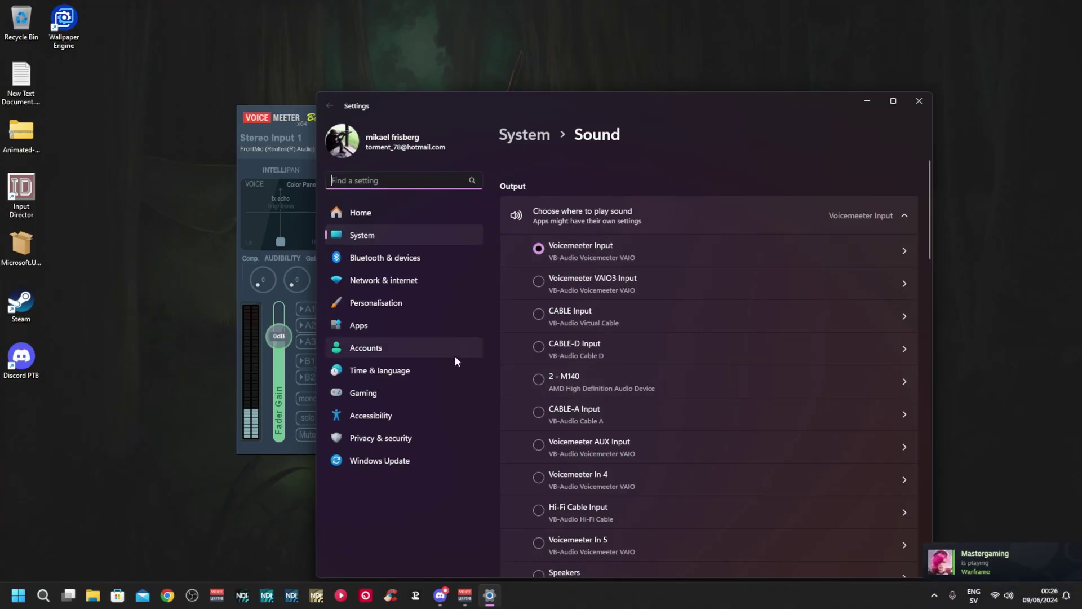
pyautogui.scroll(-3, 505, 350)
pyautogui.scroll(-2, 506, 350)
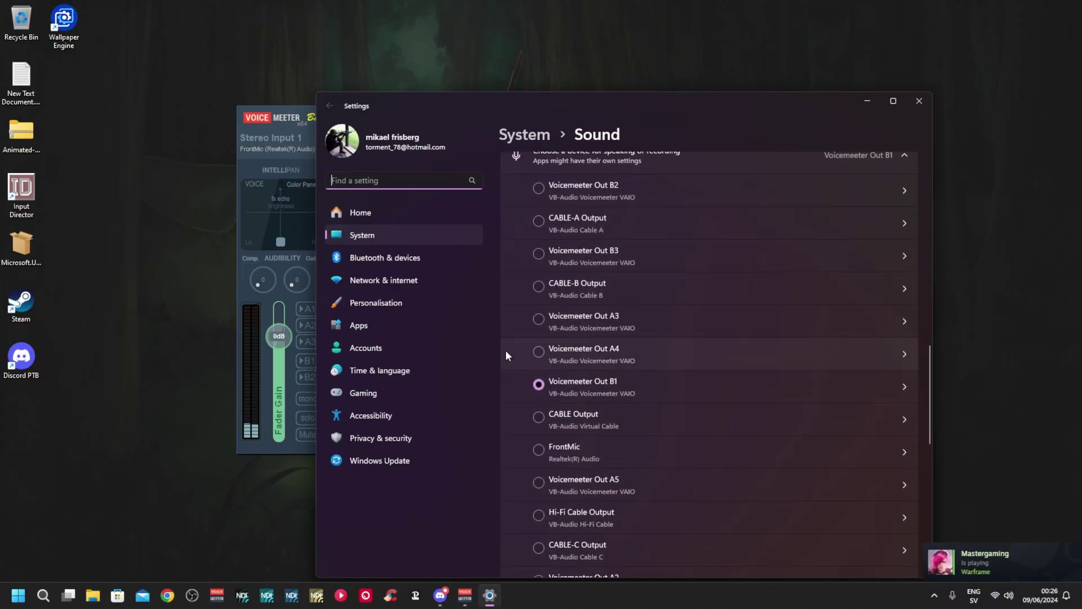
pyautogui.scroll(1, 511, 346)
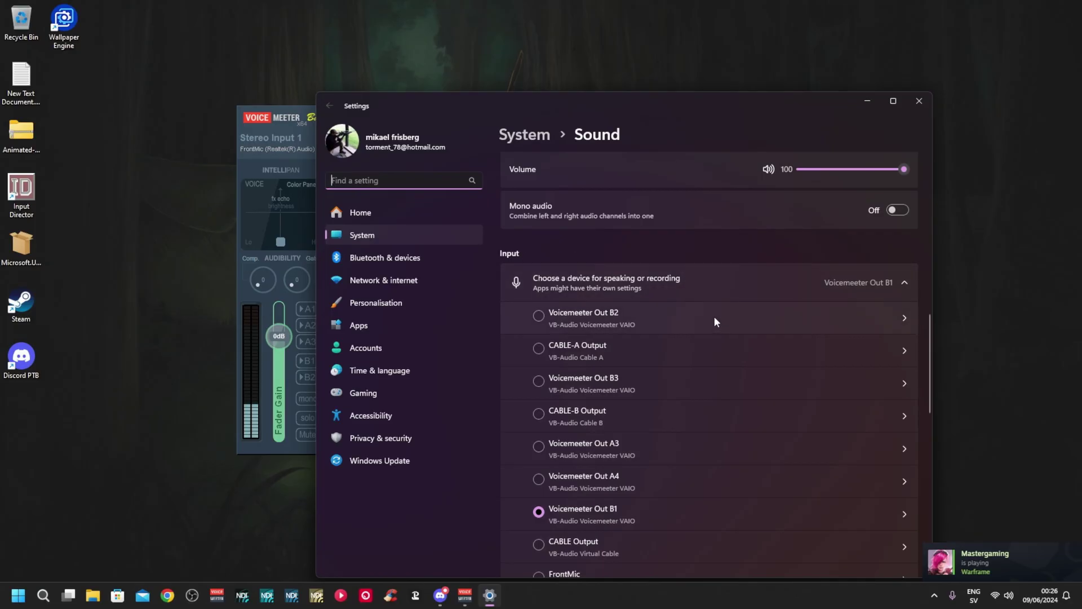
pyautogui.scroll(-3, 714, 319)
pyautogui.scroll(1, 715, 319)
pyautogui.scroll(1, 714, 319)
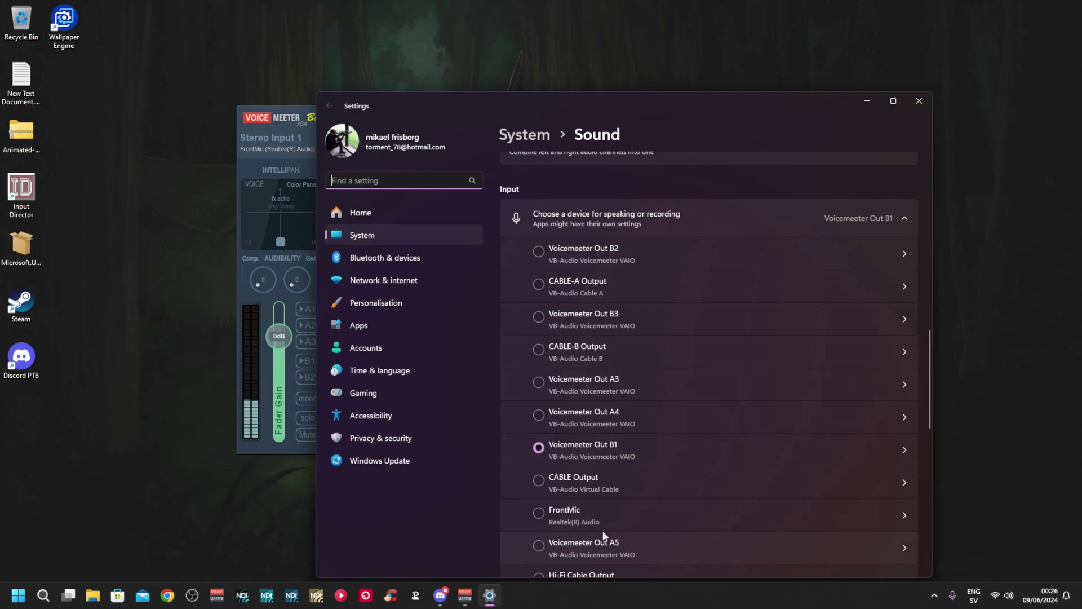
pyautogui.scroll(-3, 620, 502)
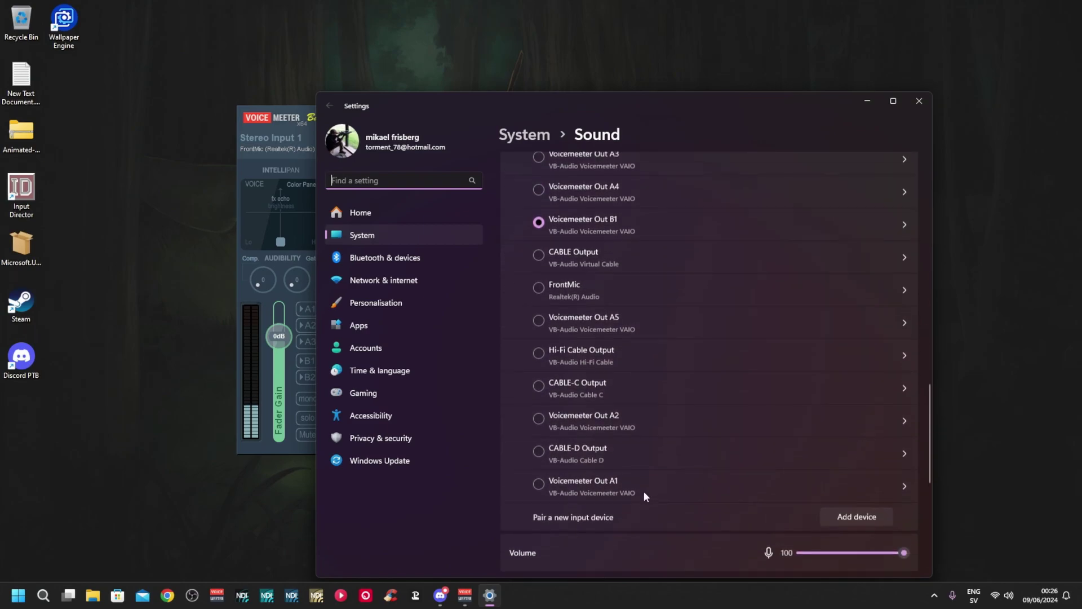
pyautogui.scroll(4, 644, 495)
pyautogui.scroll(5, 648, 492)
pyautogui.scroll(3, 647, 492)
pyautogui.scroll(1, 665, 295)
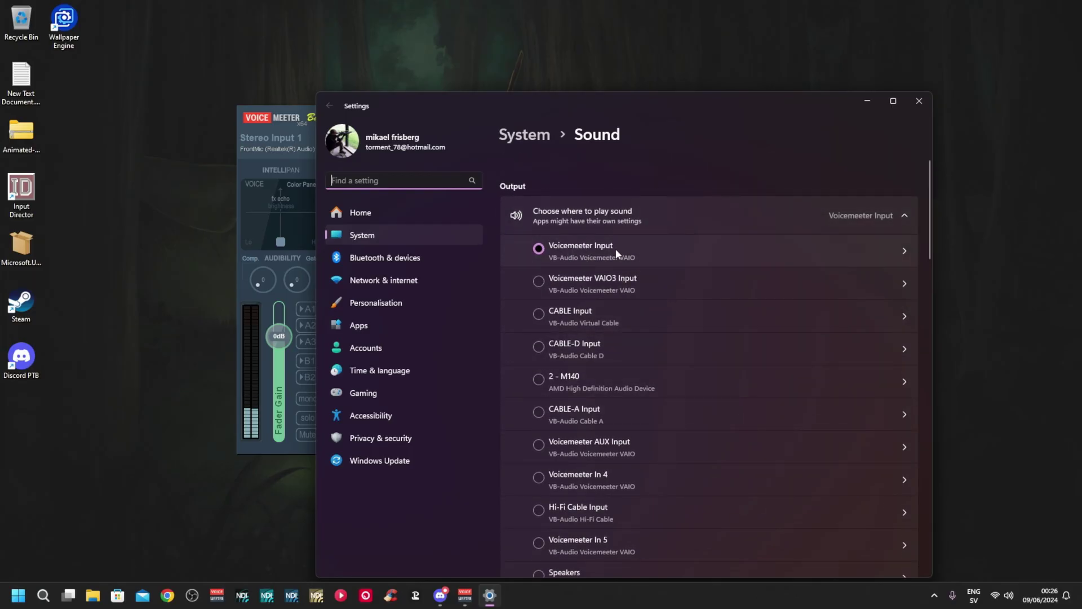
pyautogui.click(919, 101)
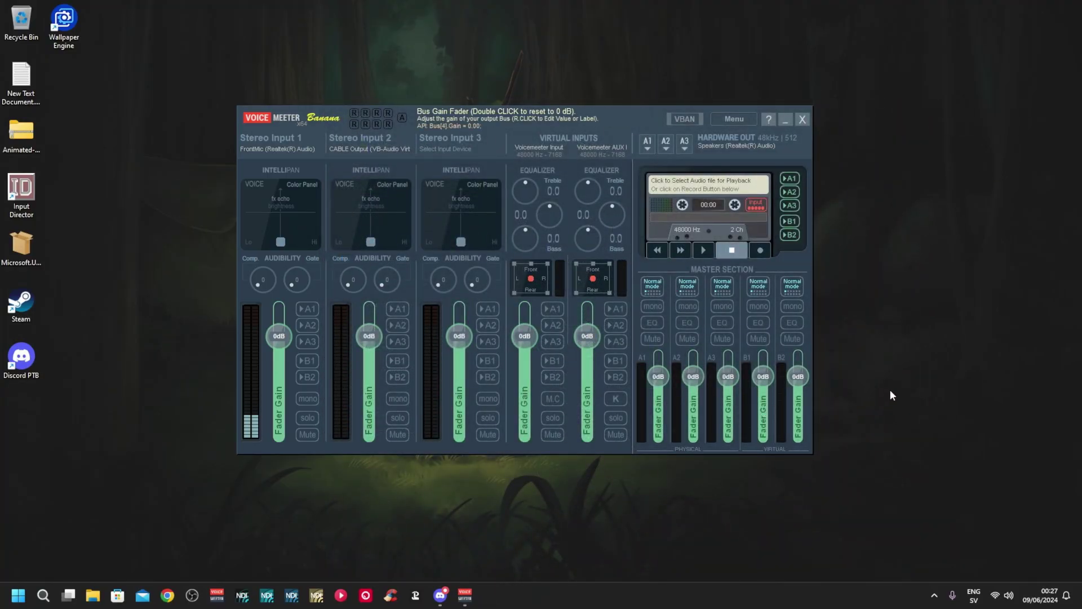
# Route Stereo Input 1 (FrontMic microphone) to the B1 virtual bus.
pyautogui.click(305, 361)
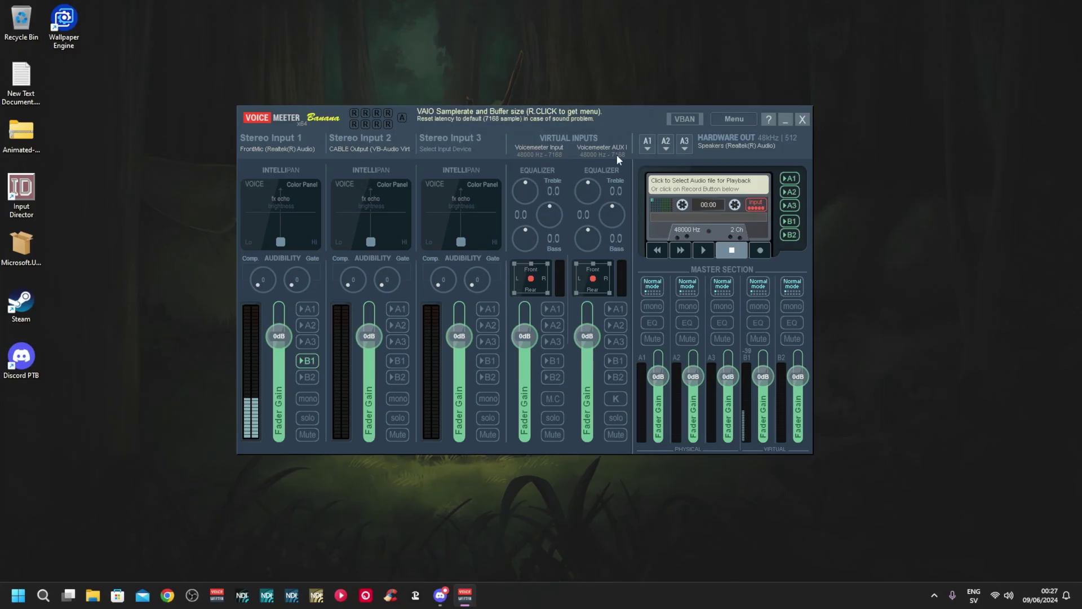
pyautogui.click(316, 355)
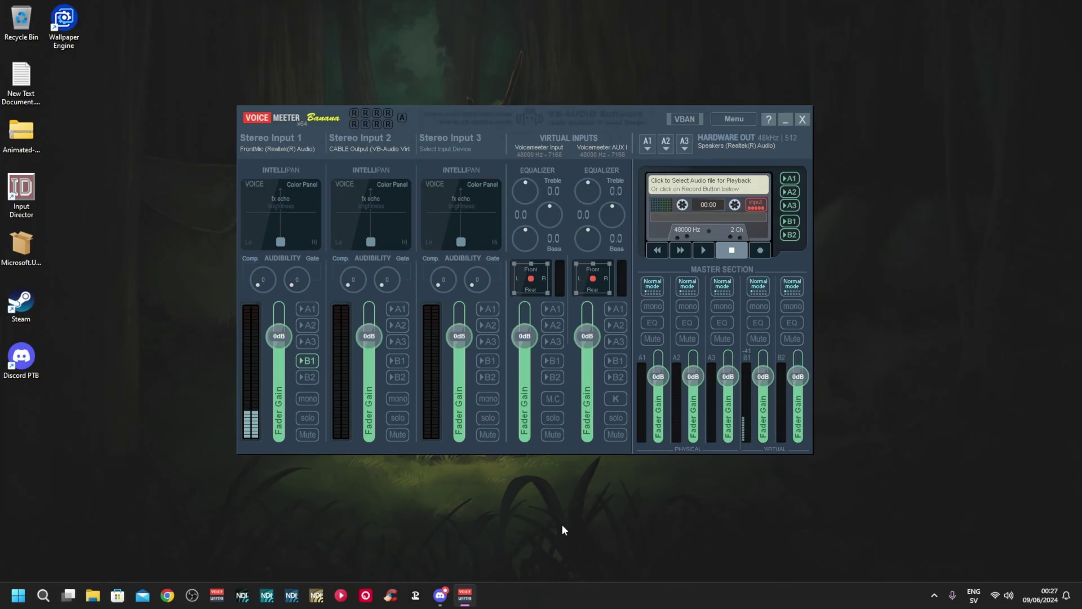
# Dismiss Discord's new audio device prompt and go to the Voice & Video settings.
pyautogui.click(439, 598)
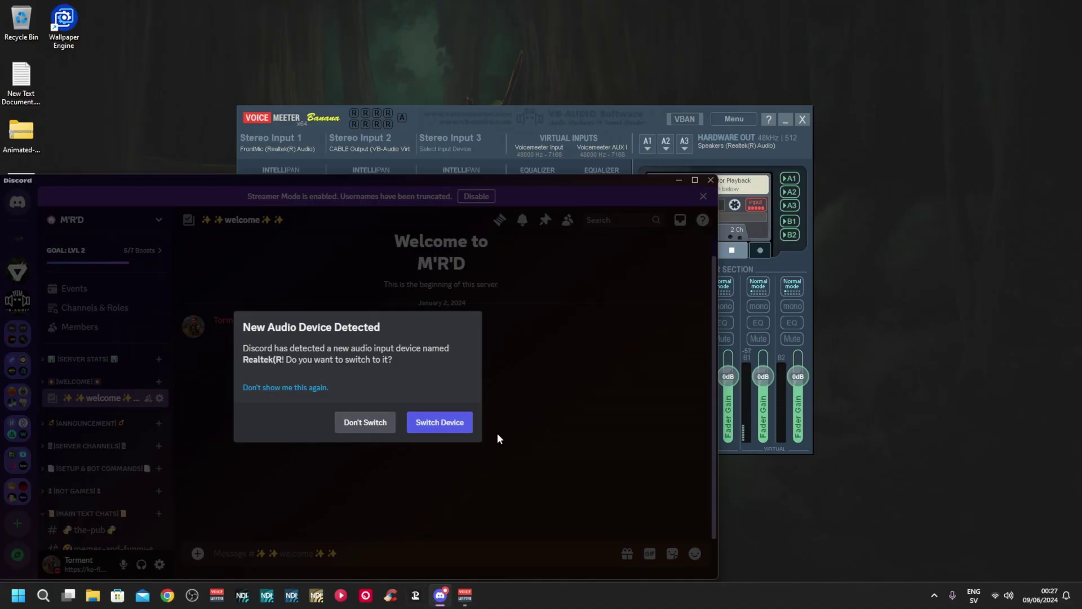
pyautogui.click(376, 422)
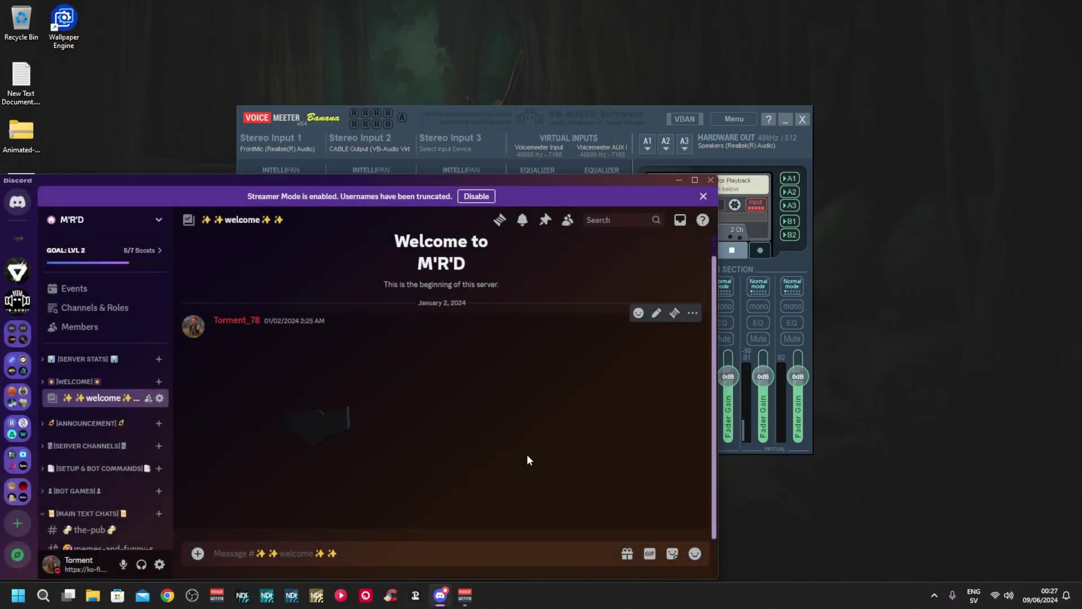
pyautogui.click(159, 564)
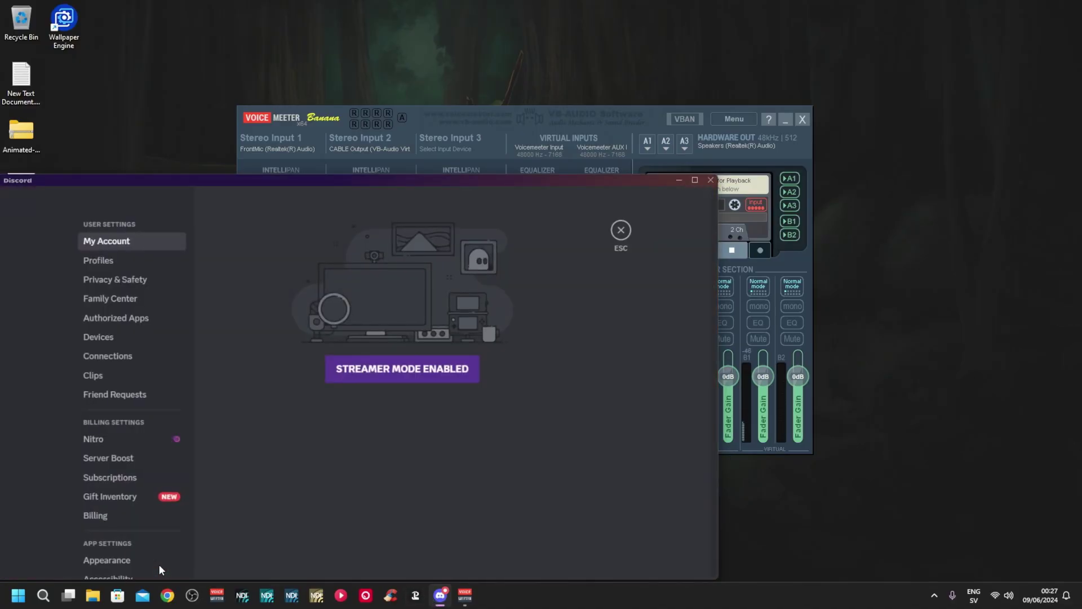
pyautogui.scroll(-5, 159, 405)
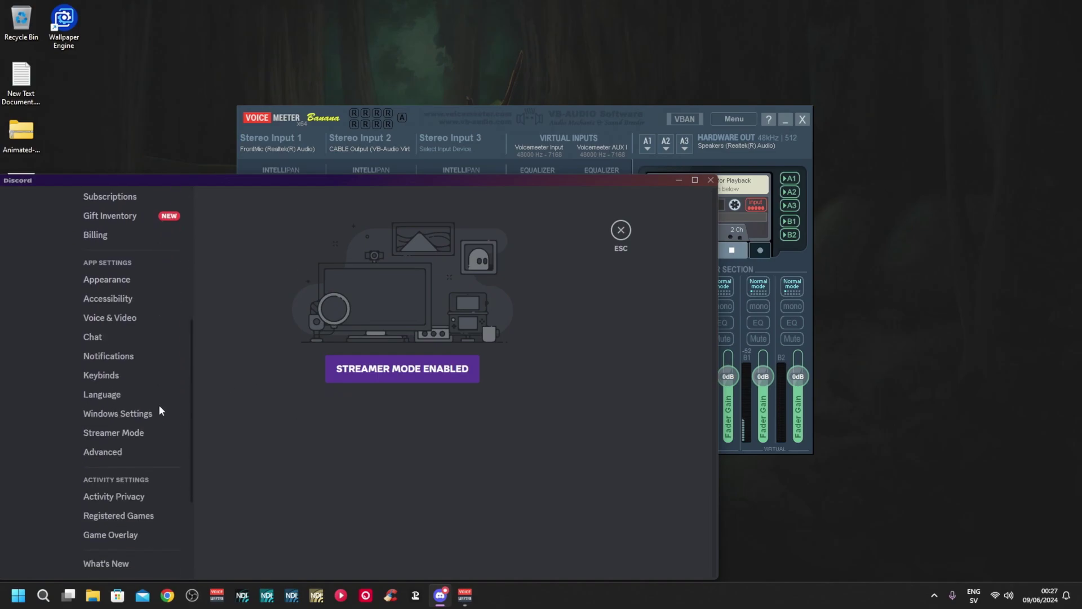
pyautogui.click(111, 316)
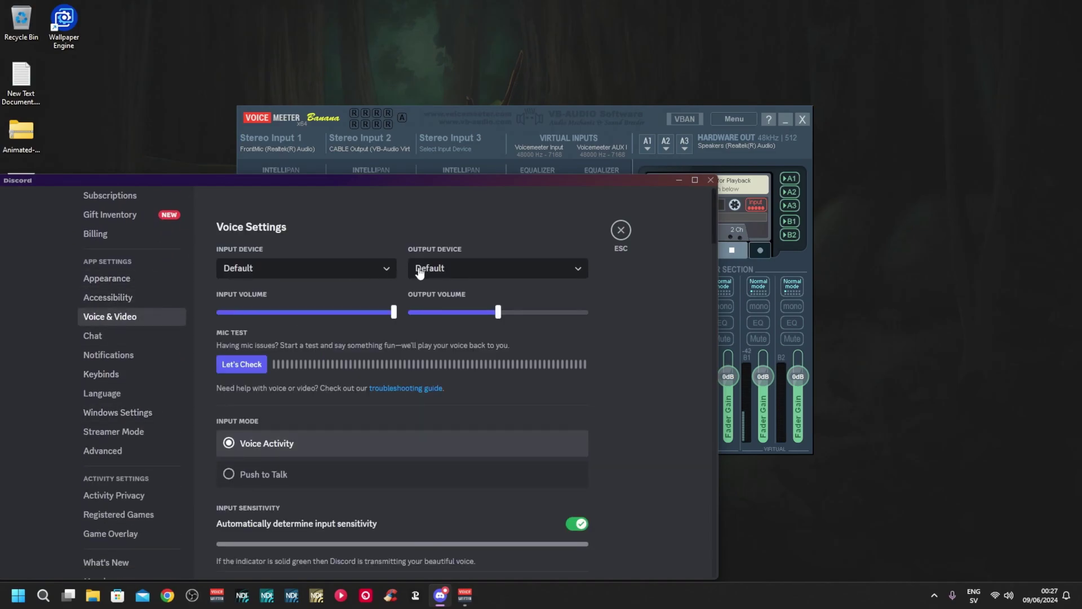
# Set Discord's input device to Voicemeeter Out B1 and output device to Voicemeeter AUX Input.
pyautogui.click(322, 273)
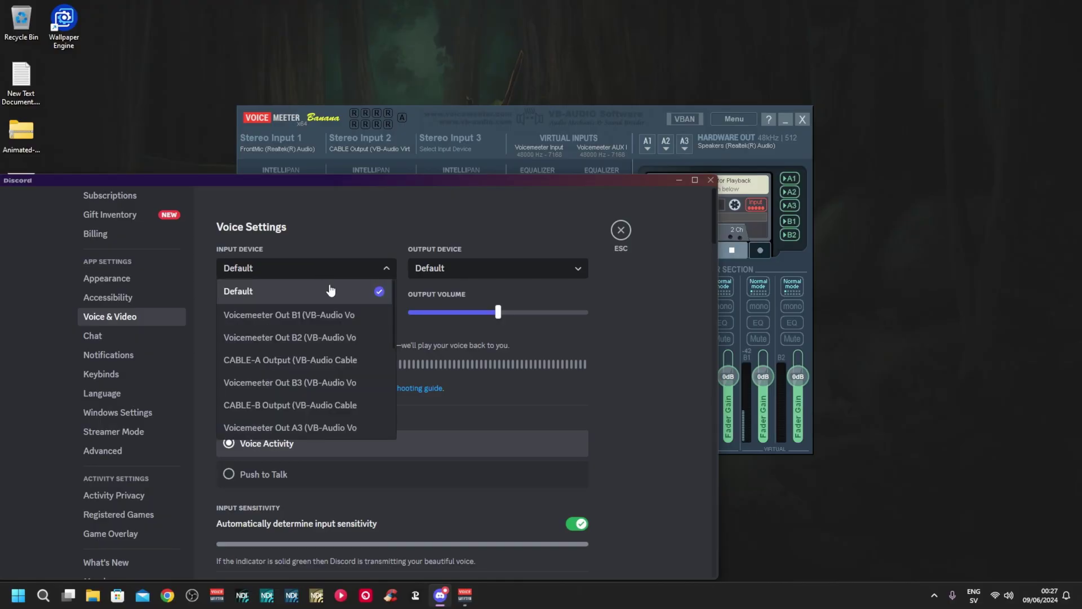
pyautogui.click(292, 314)
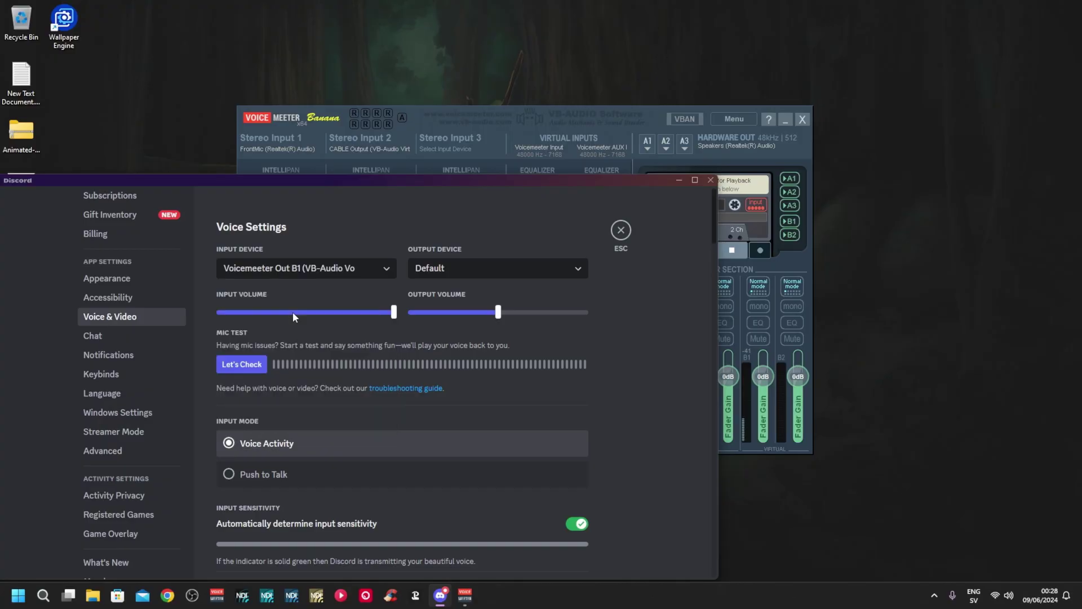
pyautogui.click(509, 271)
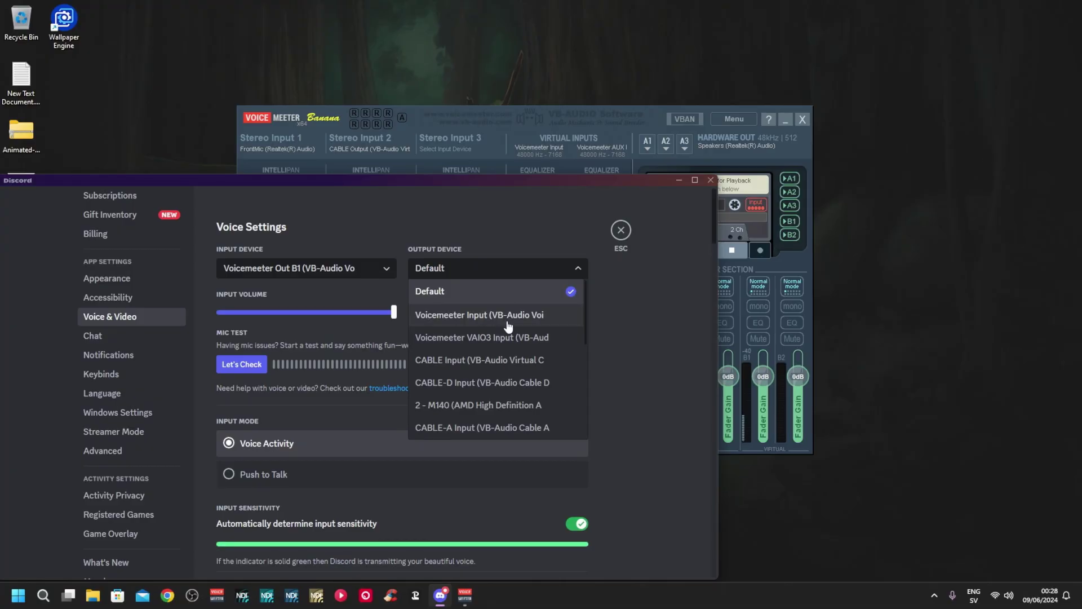
pyautogui.scroll(-2, 506, 325)
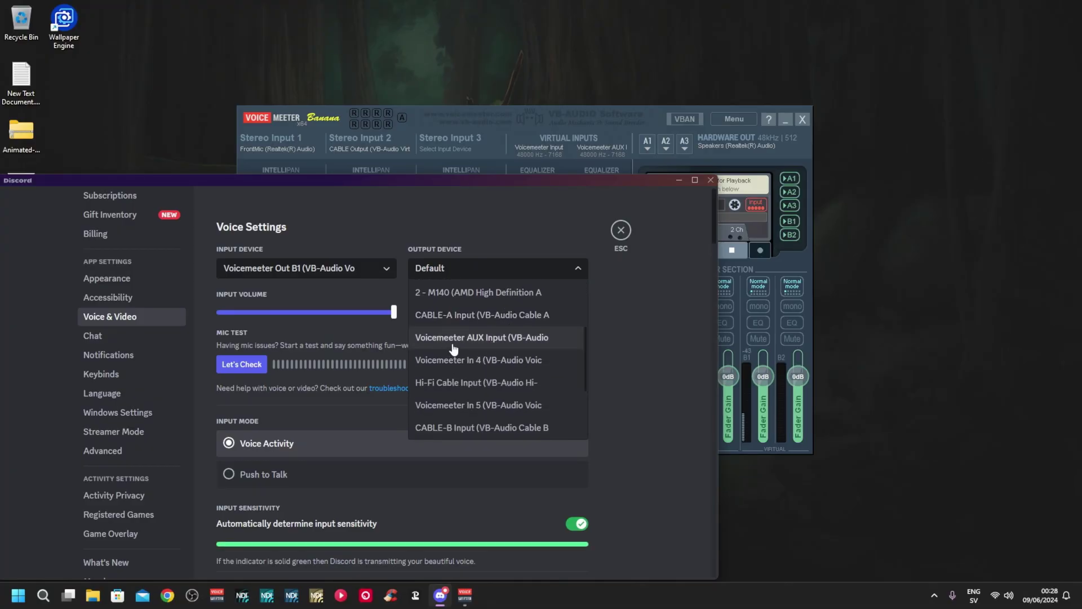
pyautogui.click(479, 339)
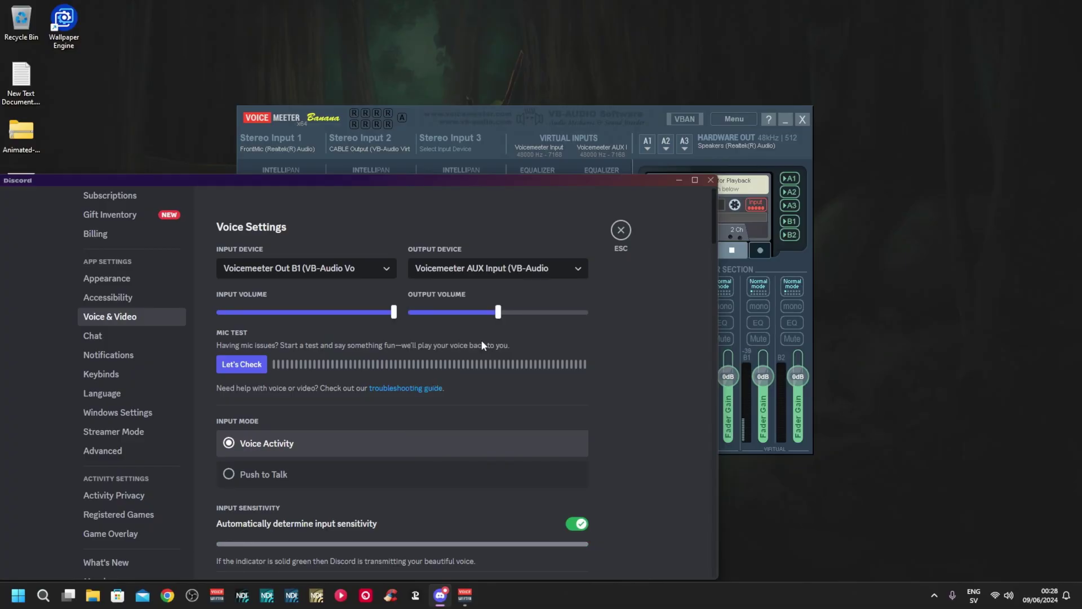
pyautogui.click(621, 232)
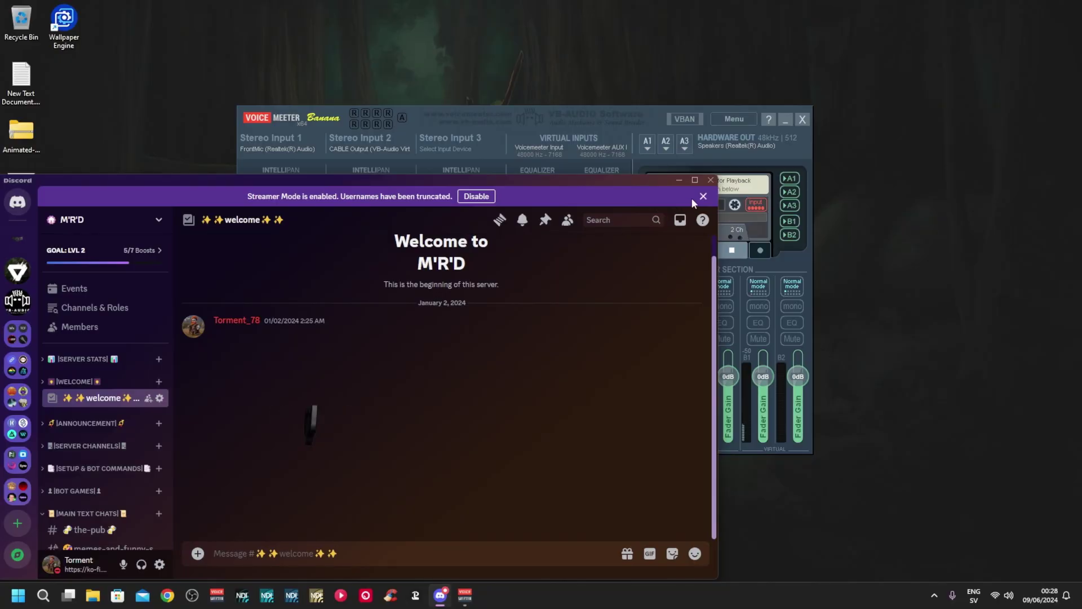
pyautogui.click(678, 182)
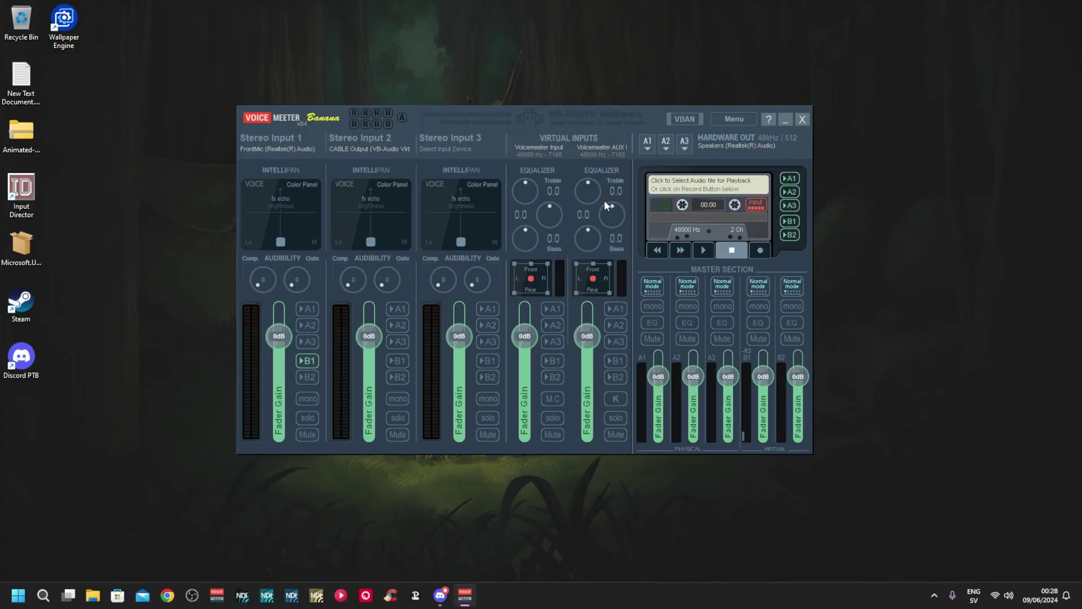
# Switch Discord's output device to CABLE Input in Voice & Video settings and minimize Discord.
pyautogui.click(447, 592)
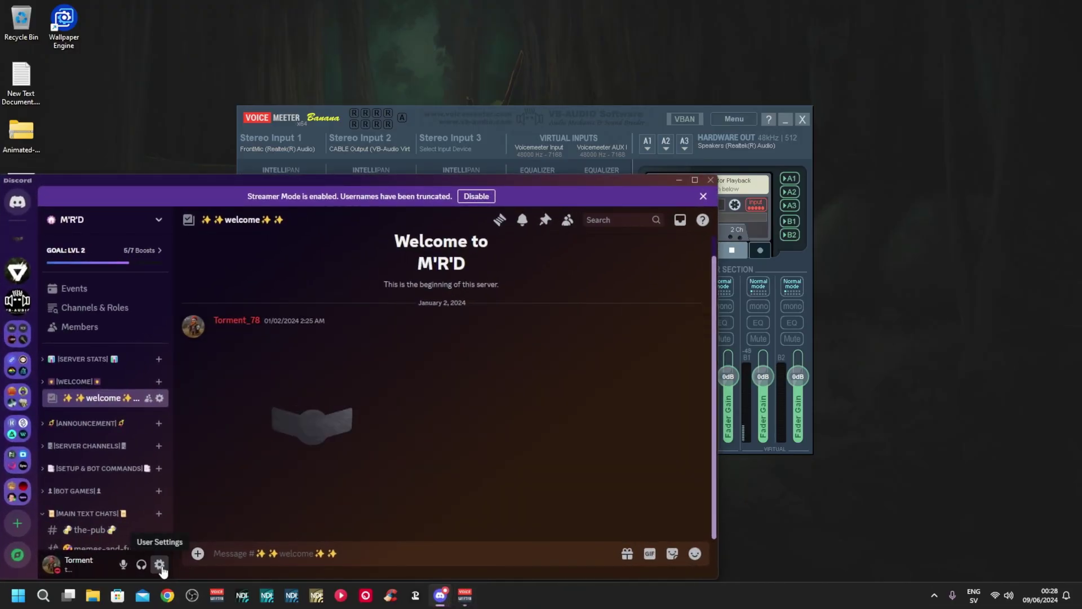
pyautogui.click(160, 564)
pyautogui.scroll(-2, 135, 486)
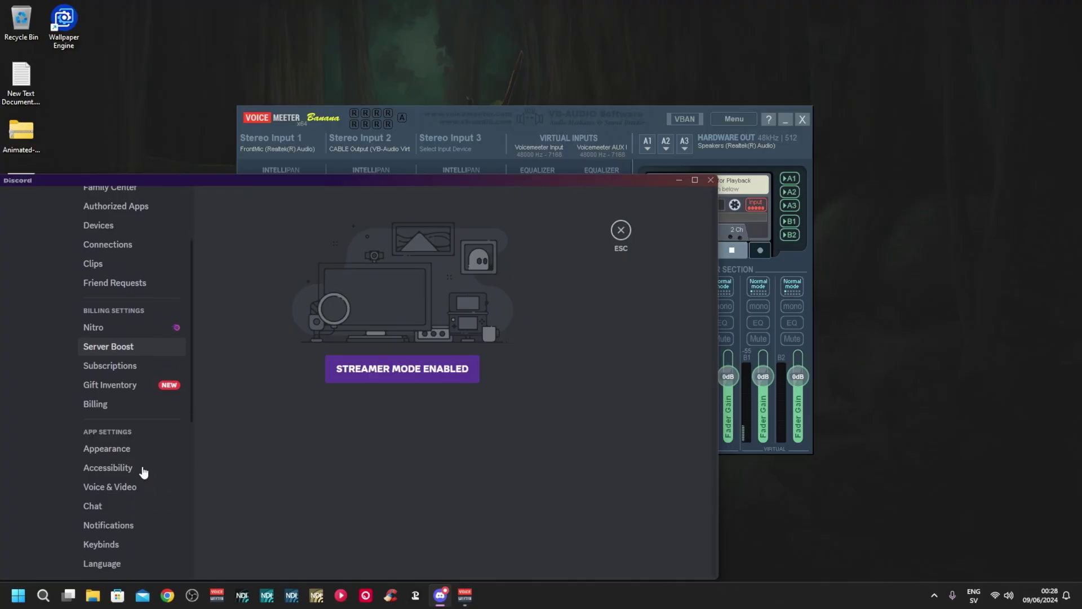
pyautogui.scroll(-1, 144, 471)
pyautogui.click(130, 430)
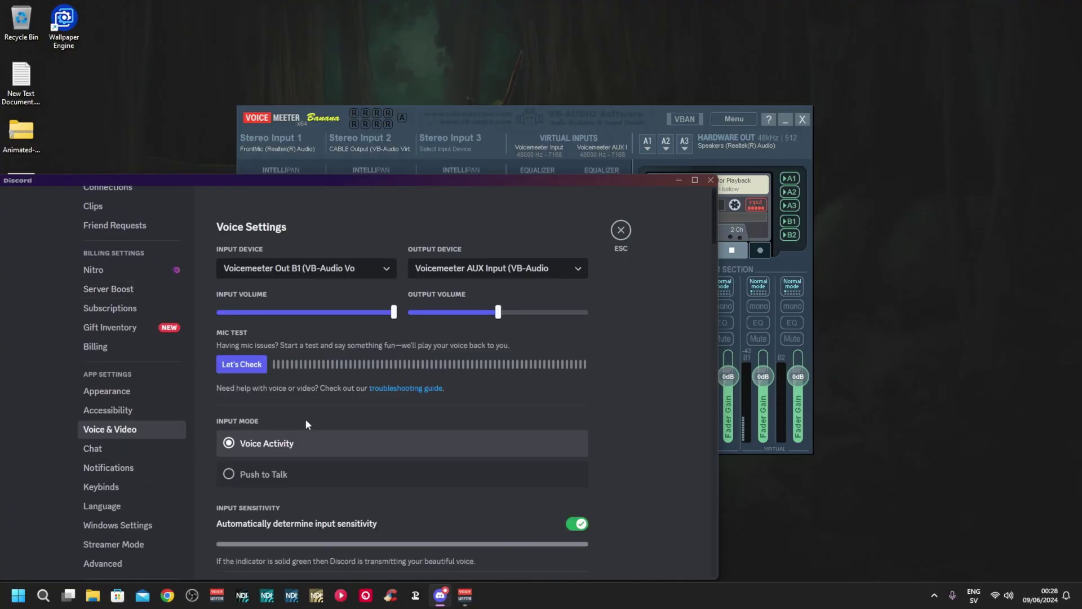
pyautogui.click(551, 275)
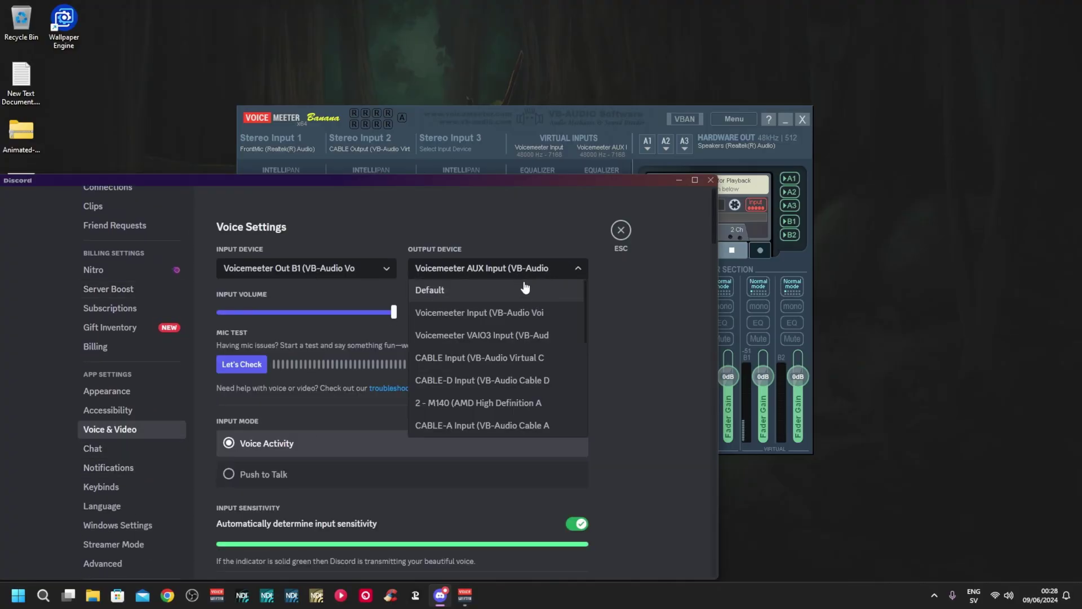
pyautogui.click(481, 359)
pyautogui.click(623, 236)
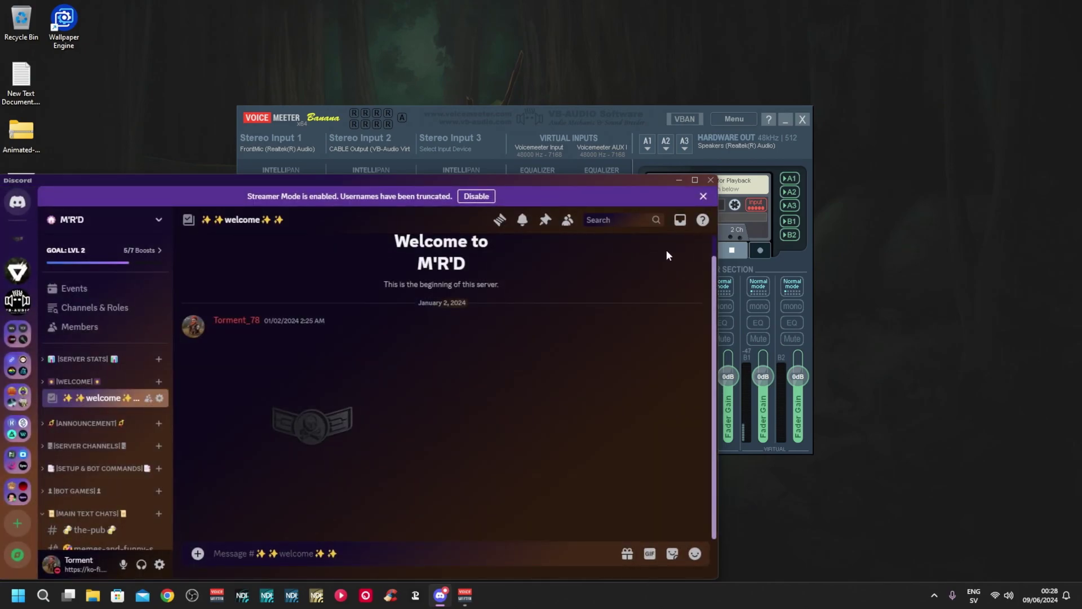
pyautogui.click(679, 182)
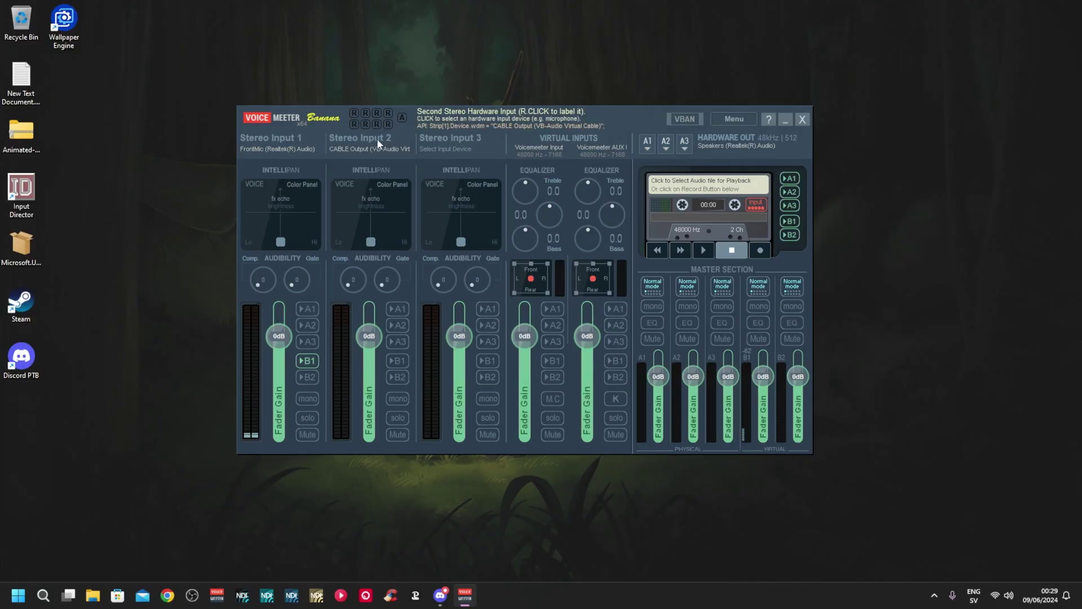
# Route Stereo Input 2 (CABLE Output) and the first virtual input to the A1 output.
pyautogui.click(397, 309)
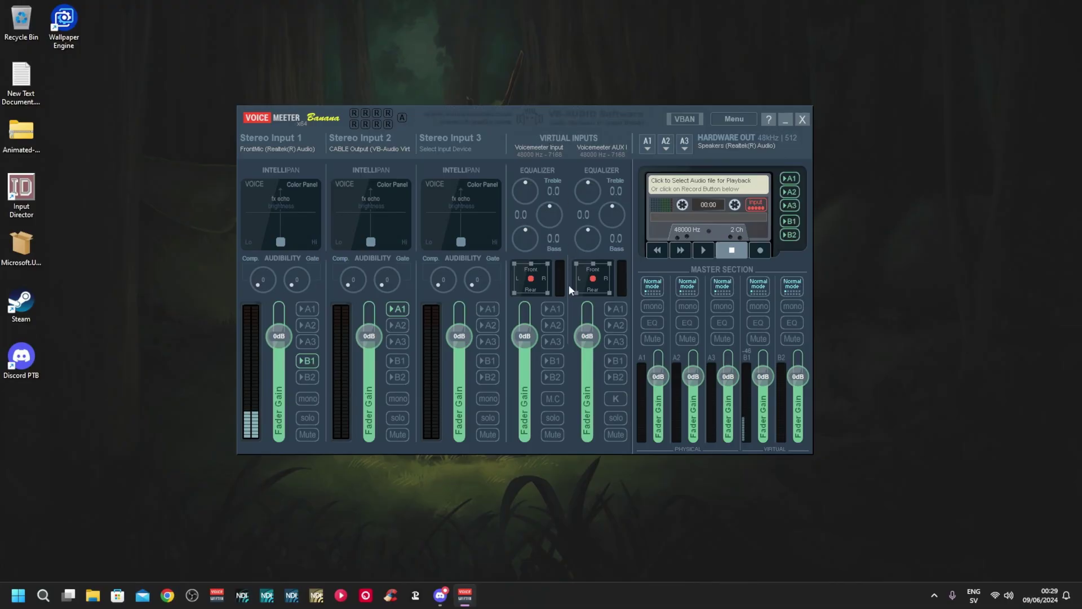
pyautogui.click(552, 309)
# Close the YouTube Music consent window and open YouTube in Chrome, closing the extra tabs.
pyautogui.click(341, 597)
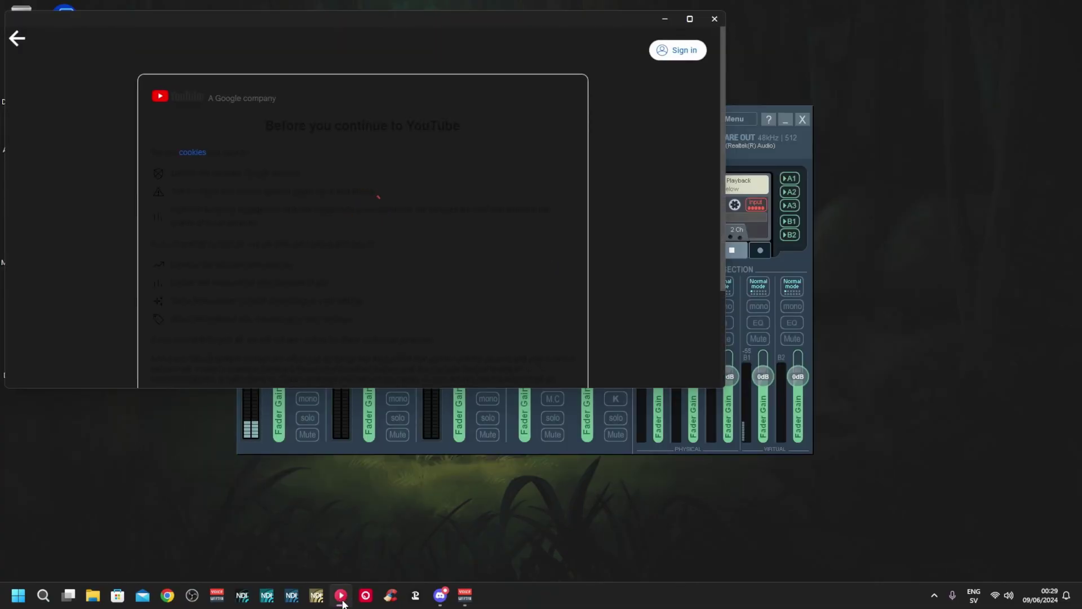
pyautogui.scroll(-3, 426, 293)
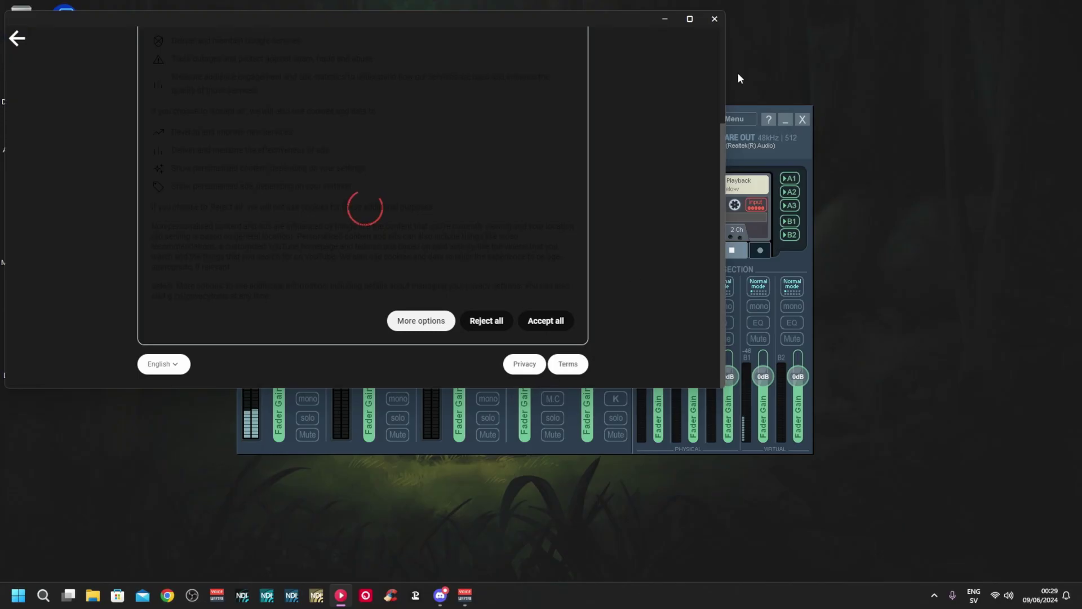
pyautogui.click(714, 19)
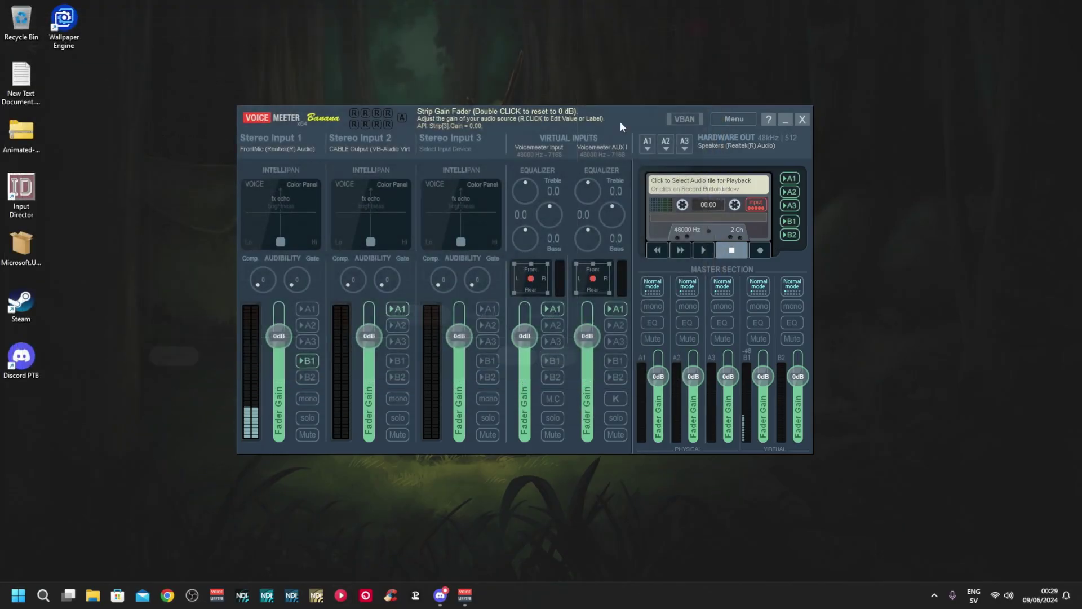
pyautogui.click(168, 595)
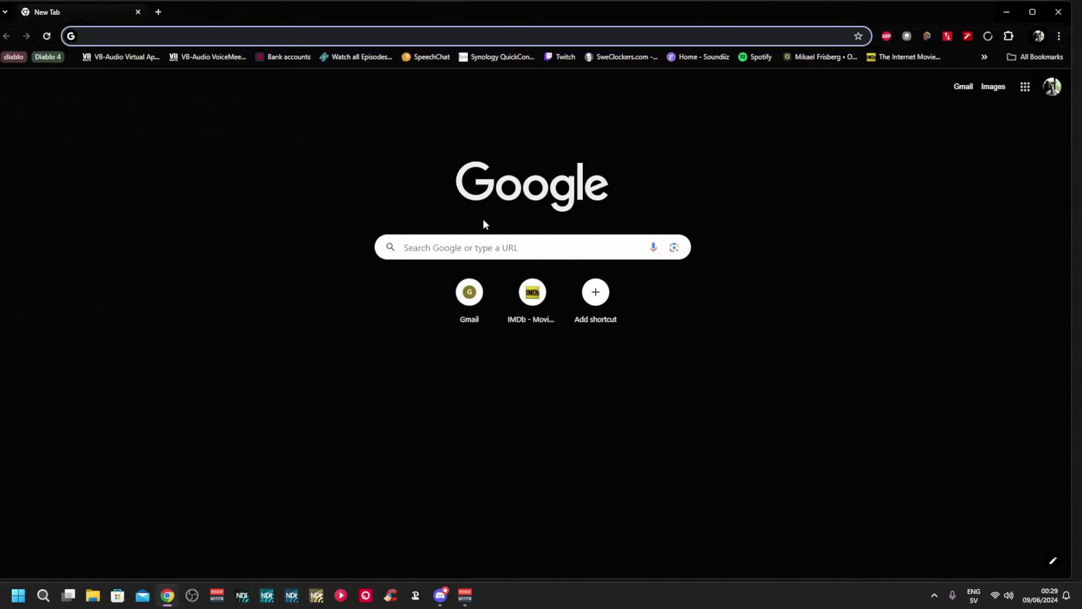
pyautogui.click(1022, 89)
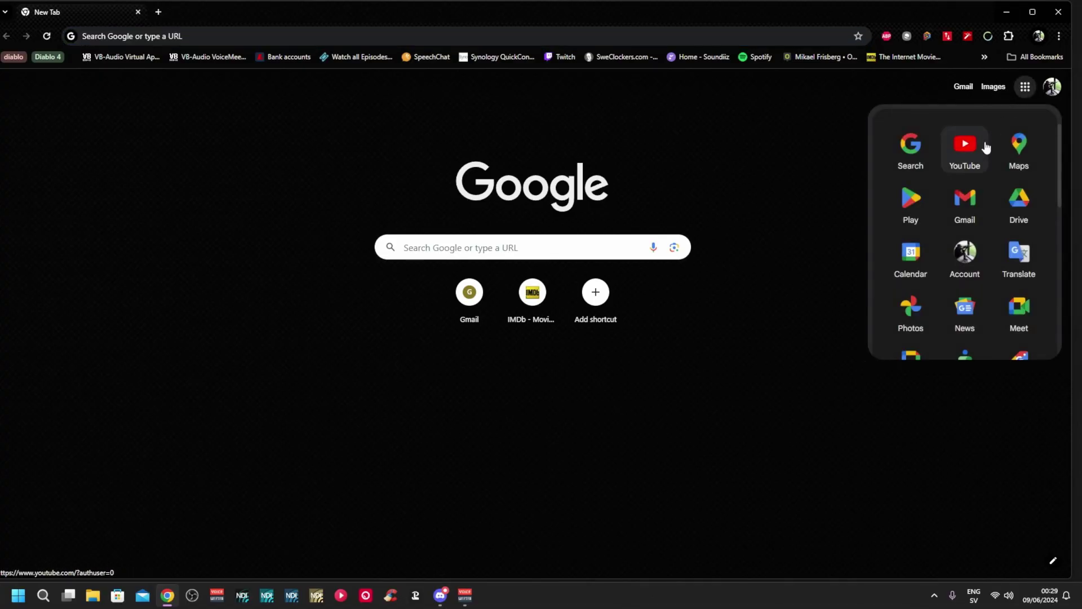
pyautogui.click(975, 157)
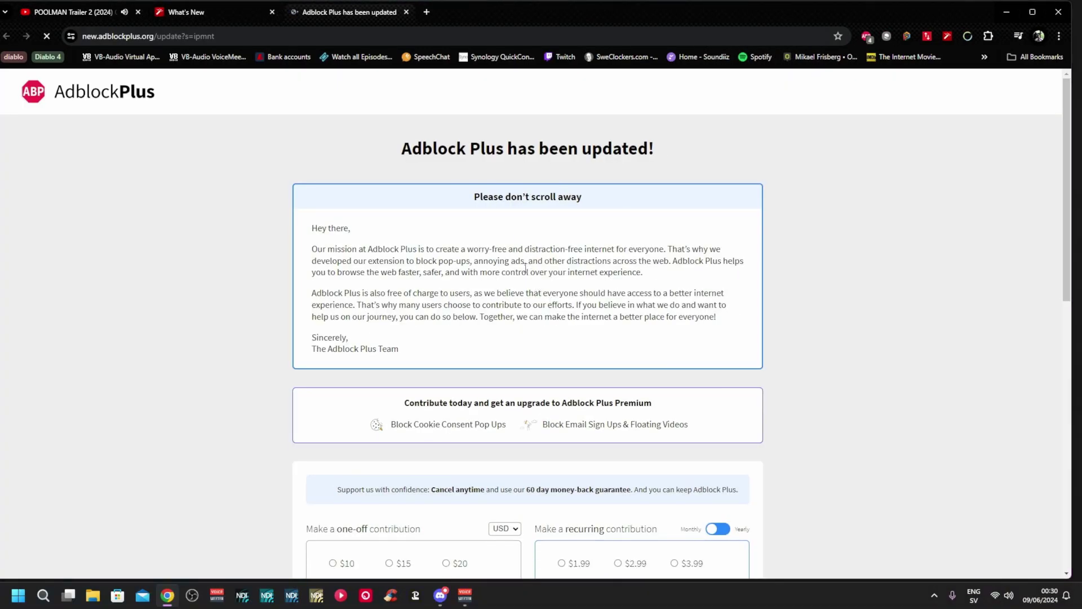
pyautogui.click(271, 16)
pyautogui.click(270, 17)
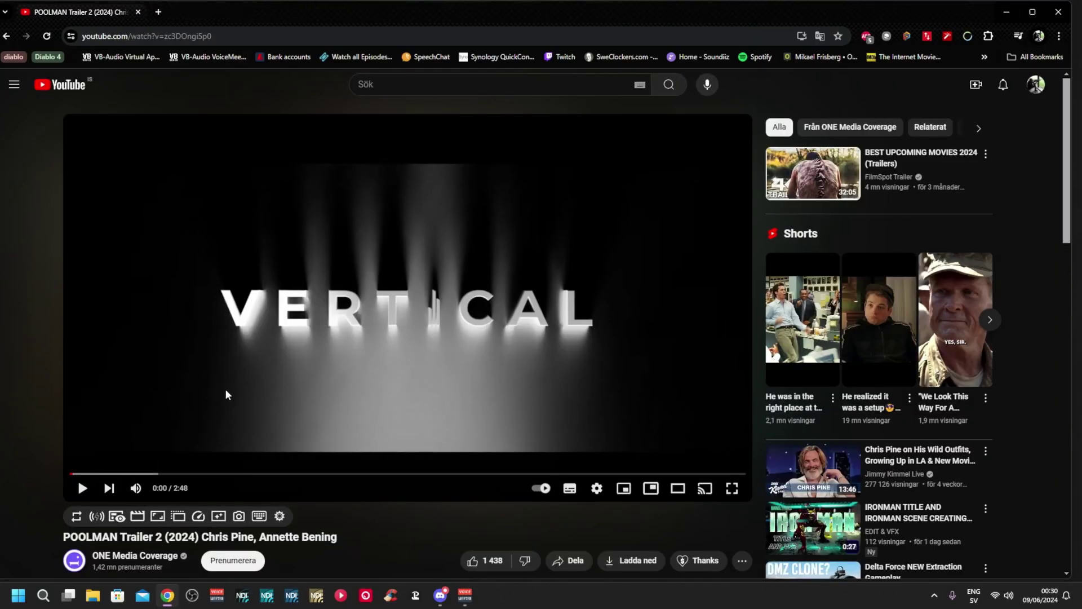
# Play a few seconds of the POOLMAN Trailer 2 to test sound, pause it and minimize Chrome.
pyautogui.click(82, 489)
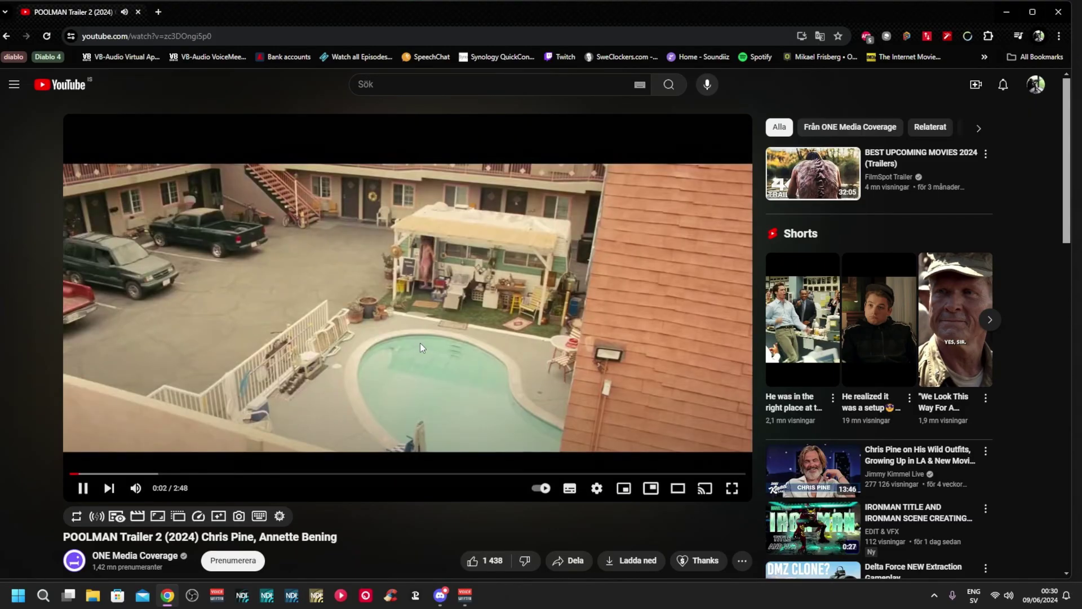
pyautogui.click(404, 319)
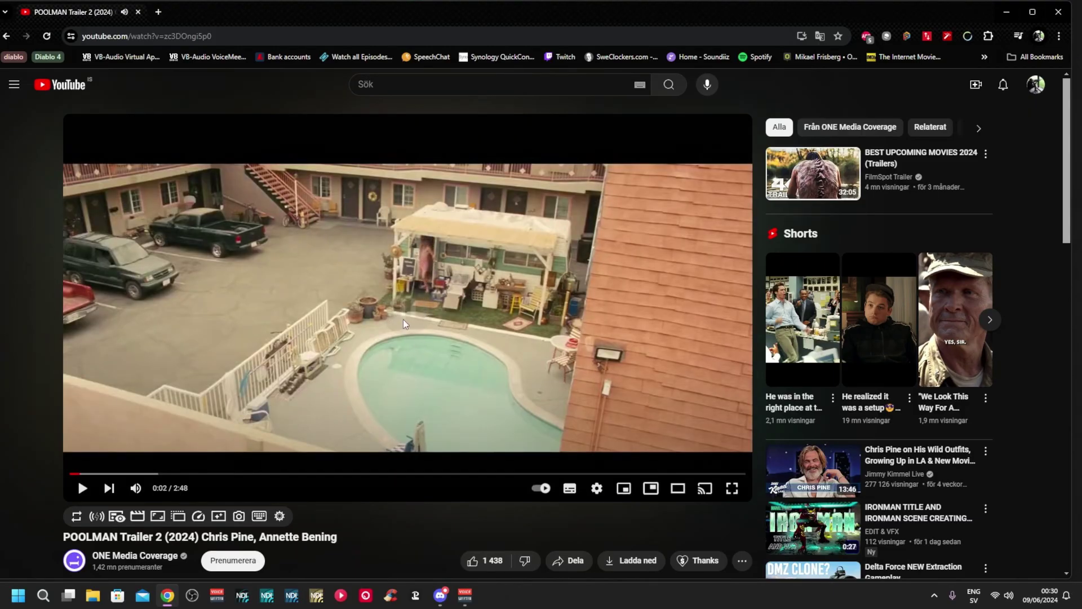
pyautogui.click(1003, 13)
# In the Windows volume mixer, set Google Chrome's output device to Voicemeeter AUX Input.
pyautogui.click(1003, 592)
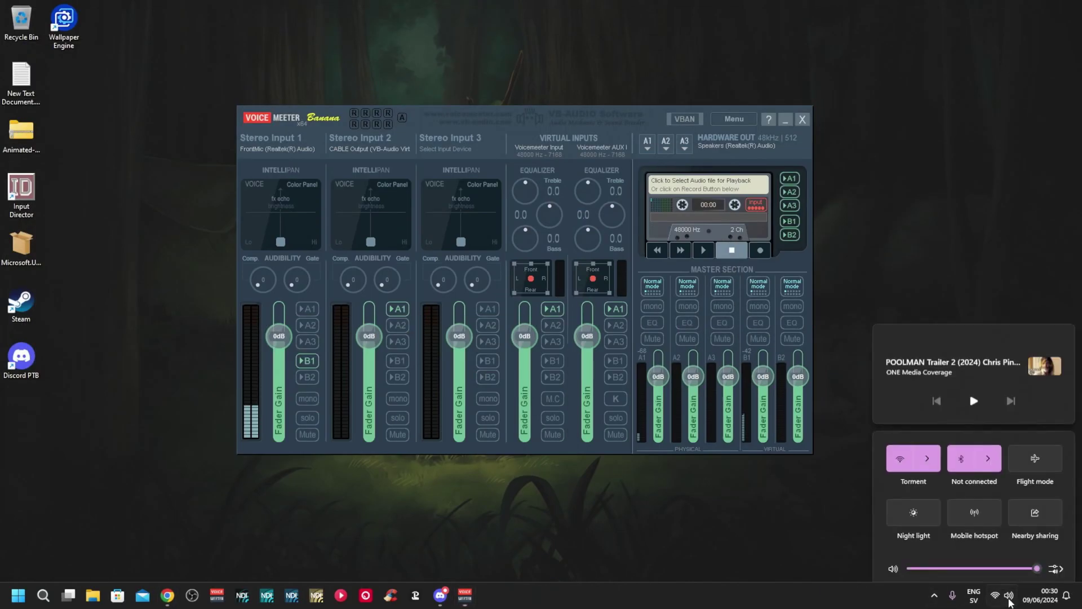
pyautogui.click(1060, 561)
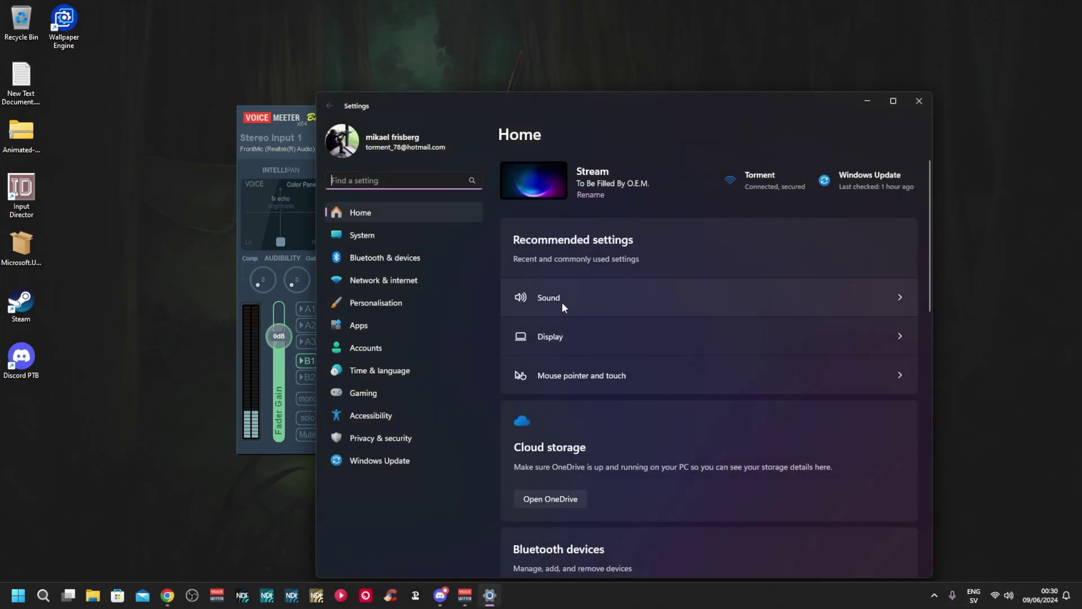
pyautogui.click(561, 301)
pyautogui.scroll(-10, 674, 276)
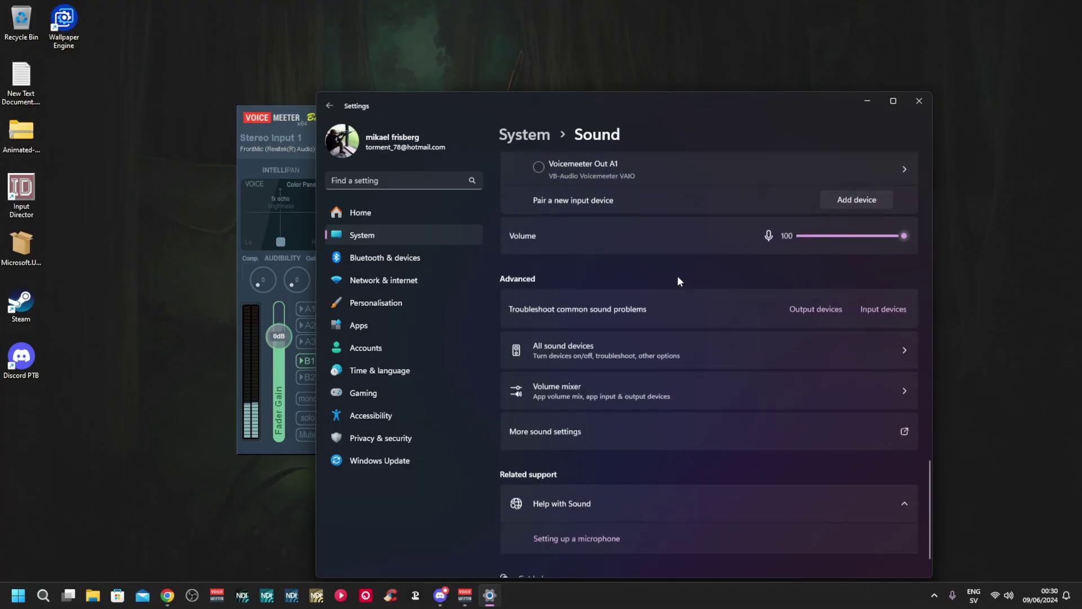
pyautogui.scroll(-1, 677, 274)
pyautogui.click(563, 356)
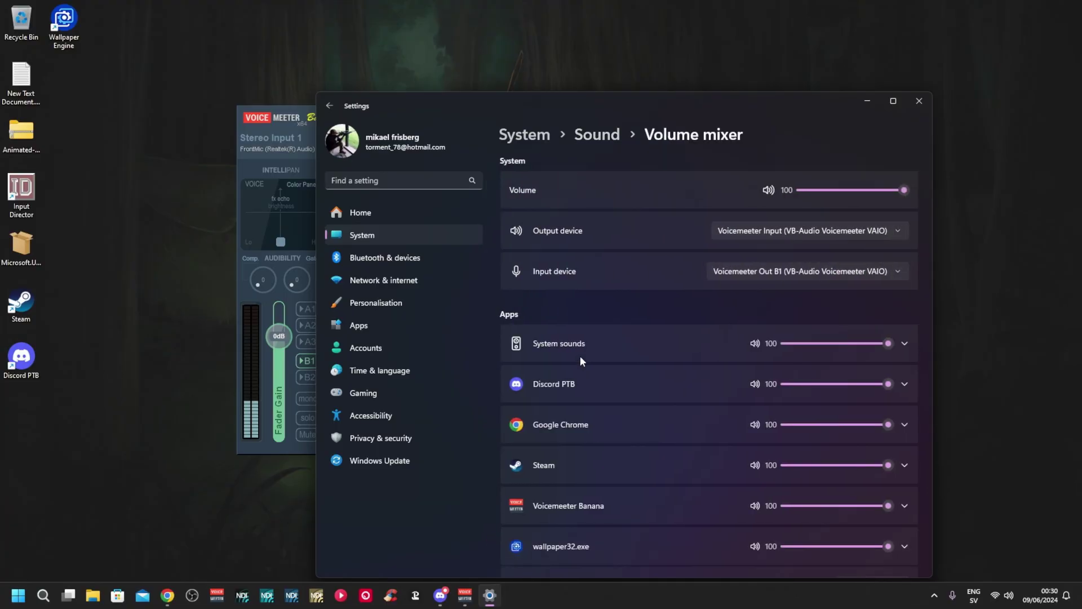
pyautogui.scroll(-2, 656, 341)
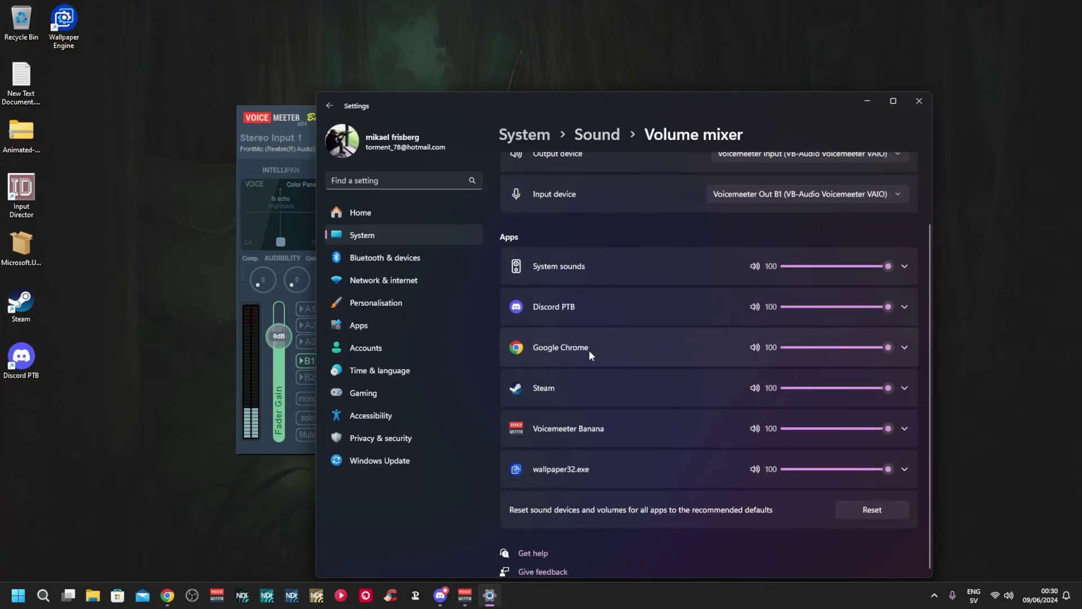
pyautogui.click(908, 348)
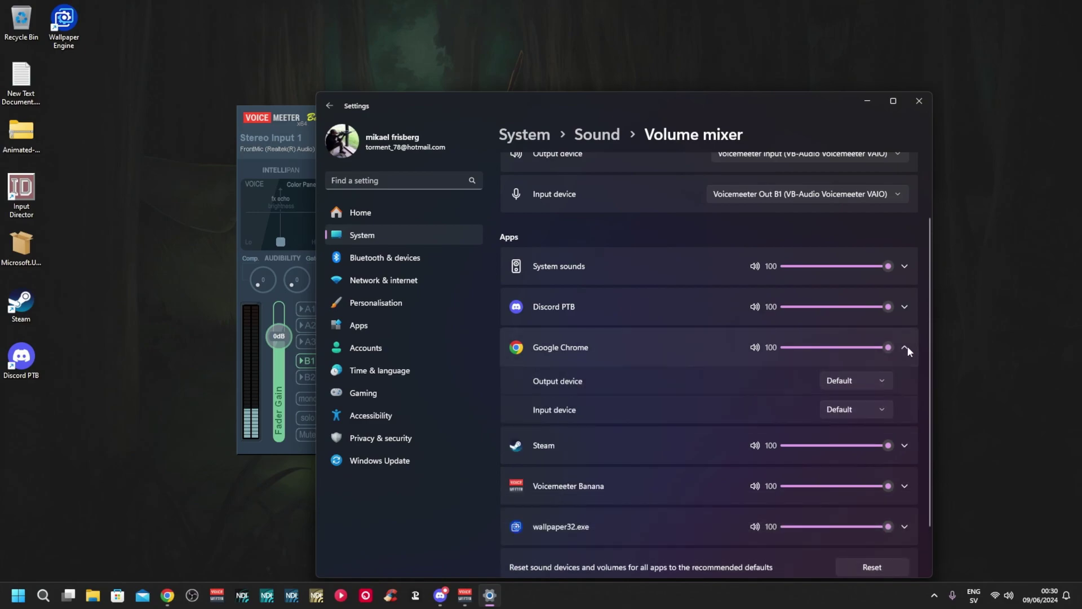
pyautogui.click(888, 379)
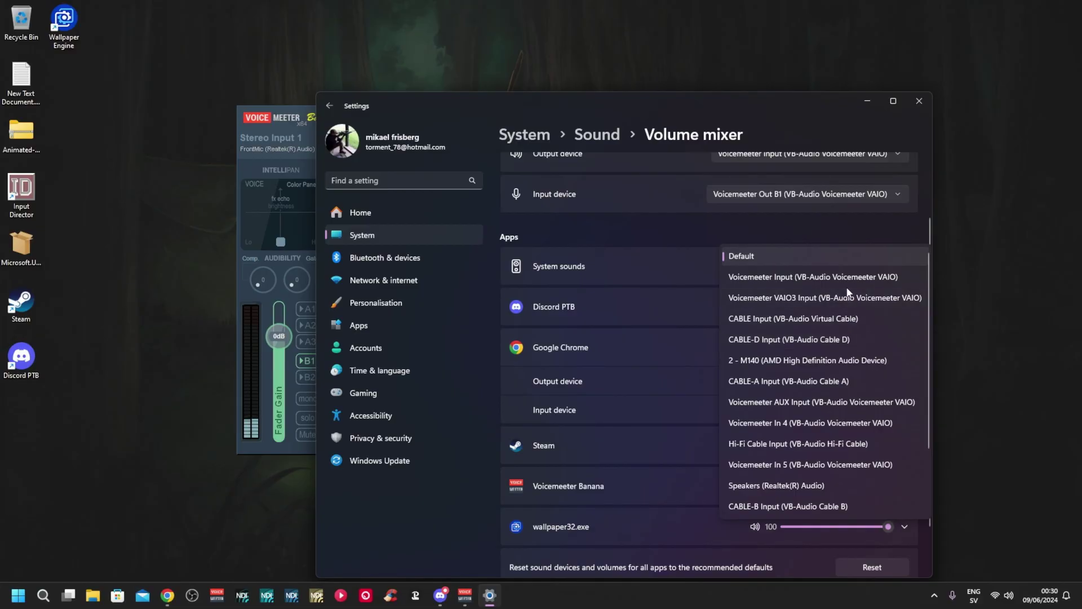
pyautogui.click(810, 401)
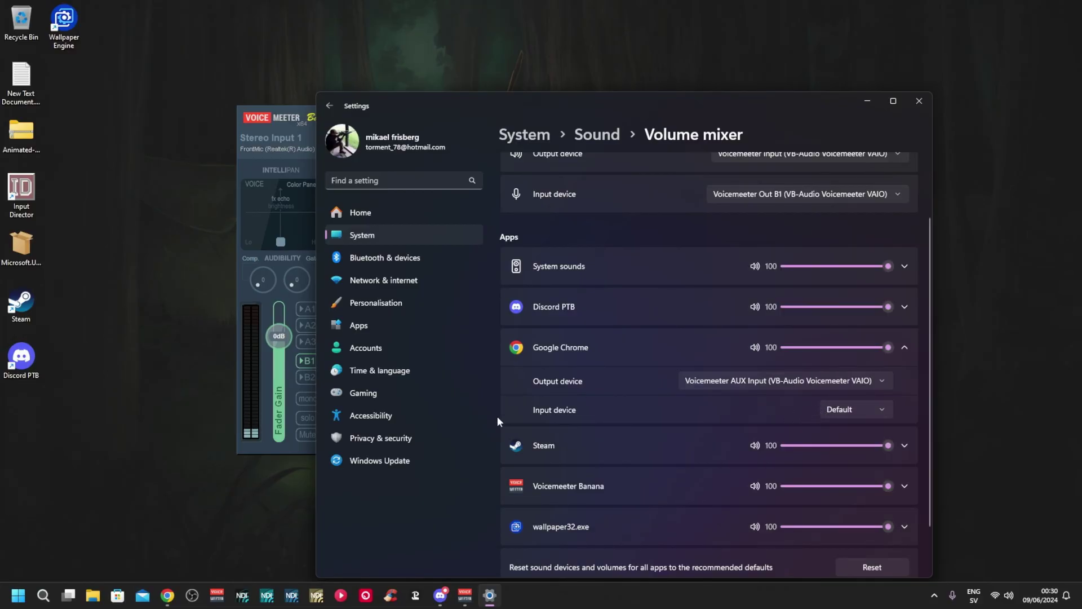
pyautogui.click(866, 101)
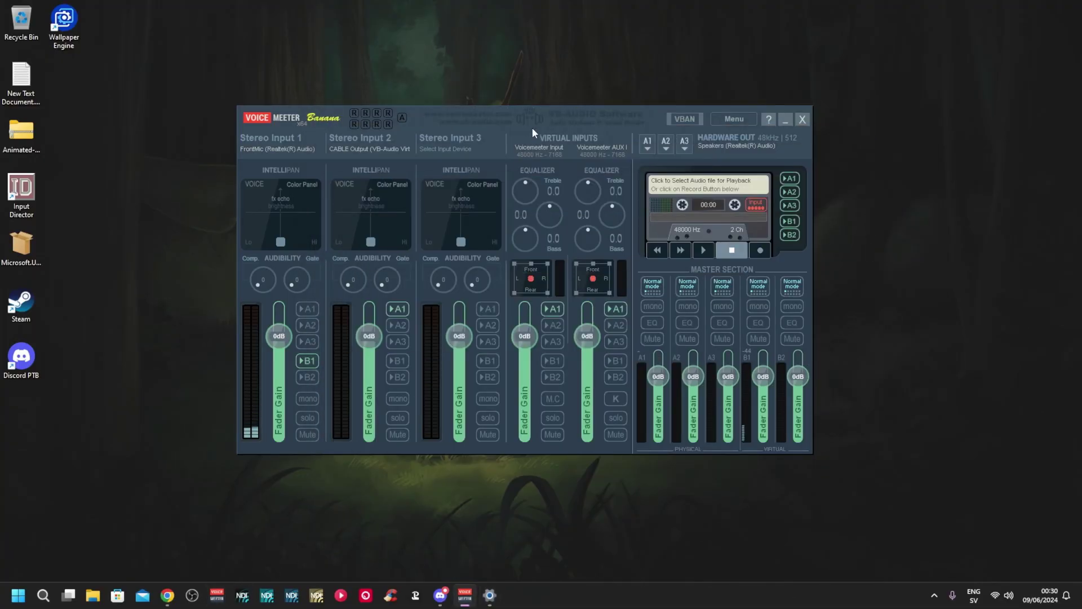
# Arrange Chrome beside the mixer and route the Voicemeeter AUX virtual input to A1.
pyautogui.moveTo(650, 113); pyautogui.dragTo(834, 14)
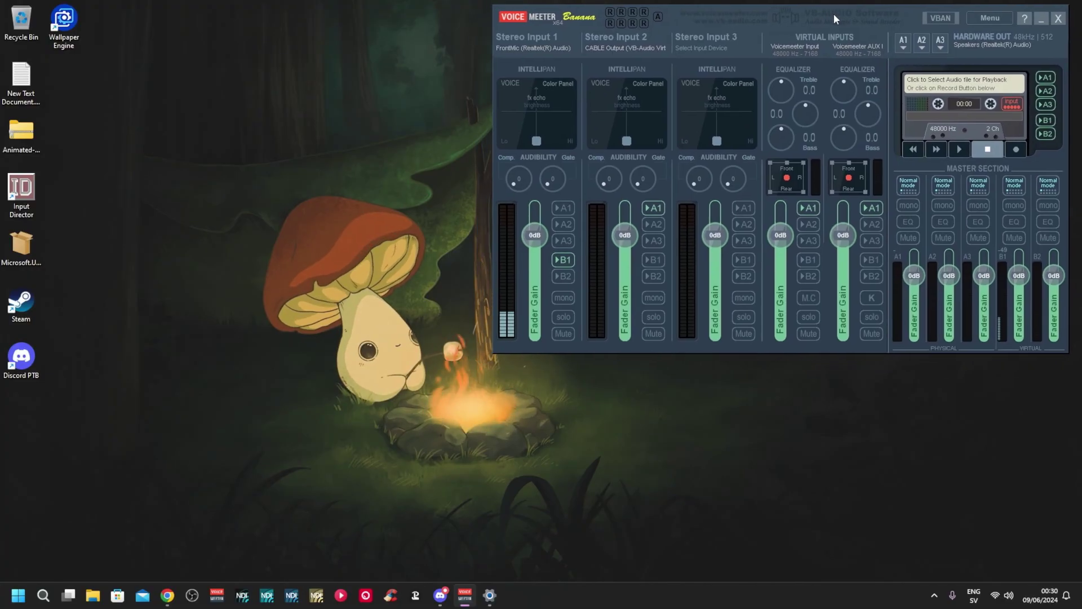
pyautogui.click(167, 595)
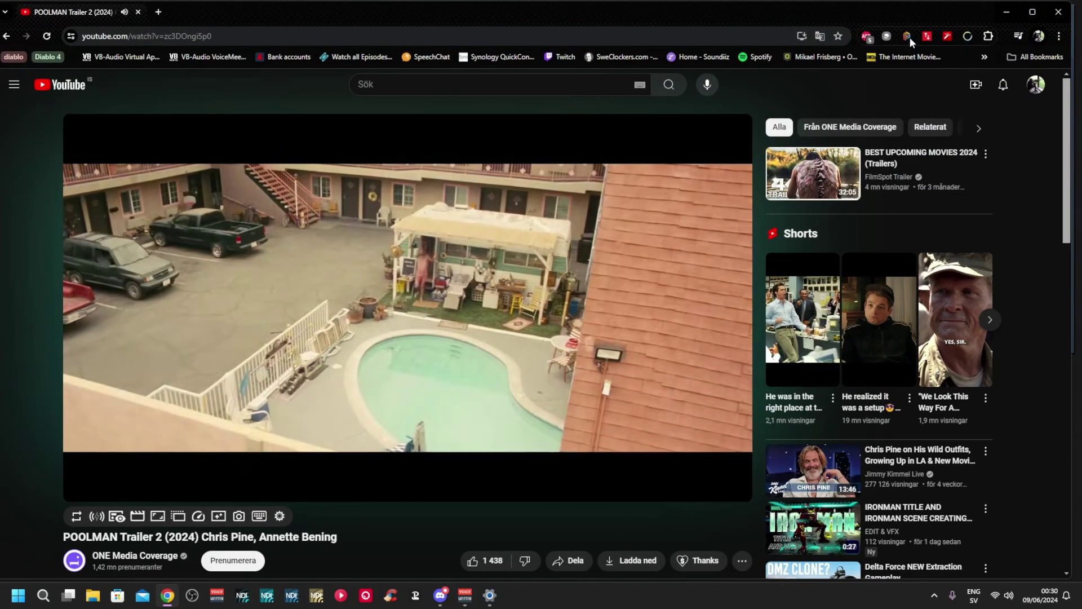
pyautogui.moveTo(975, 13)
pyautogui.mouseDown()
pyautogui.moveTo(547, 145)
pyautogui.moveTo(279, 103)
pyautogui.mouseUp()
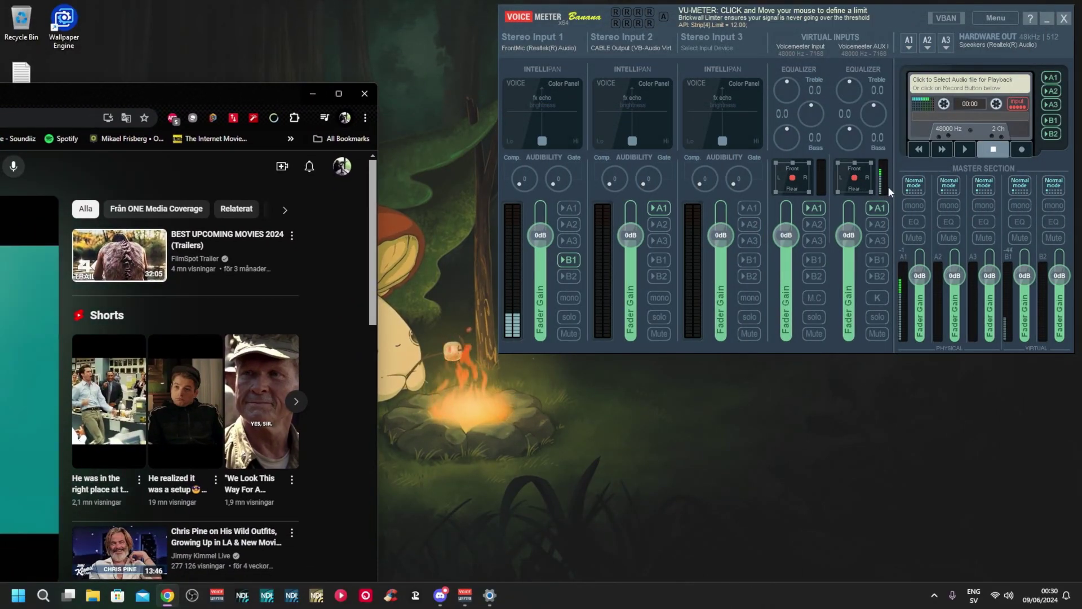
pyautogui.moveTo(31, 432)
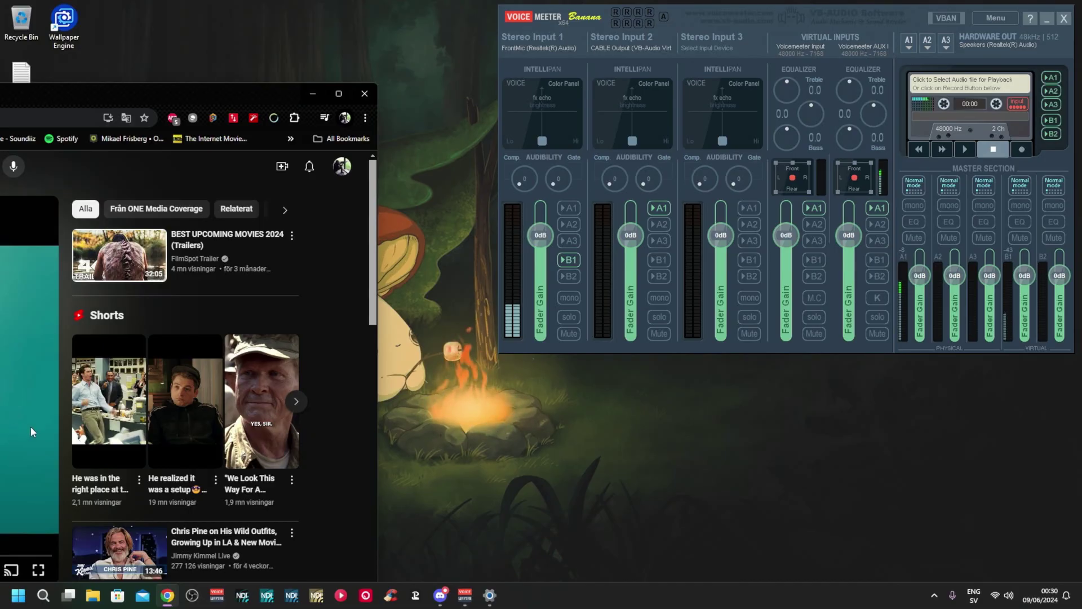
pyautogui.click(878, 208)
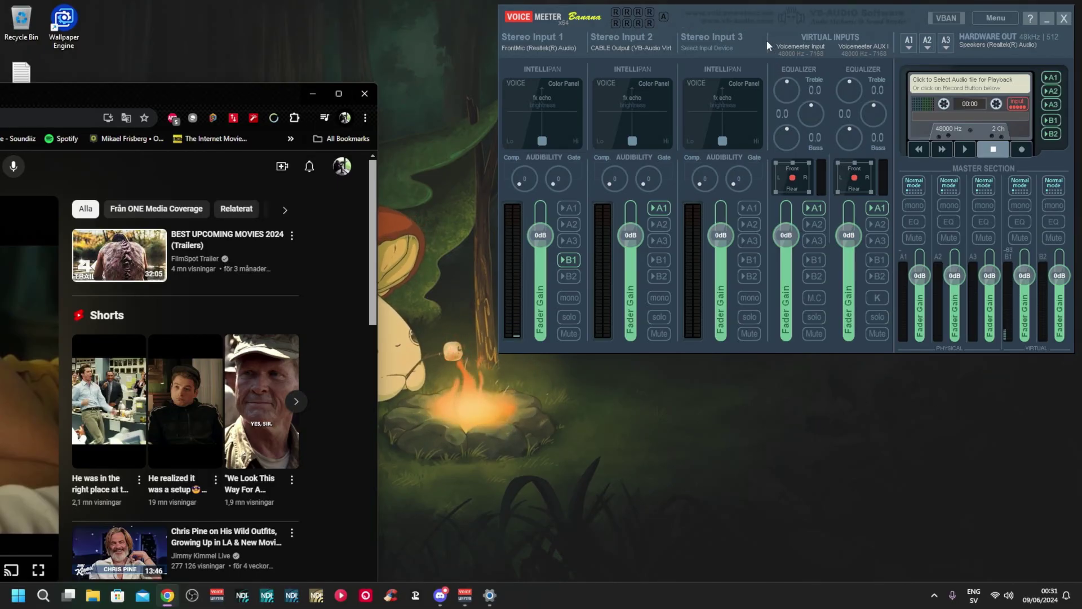
pyautogui.click(591, 86)
pyautogui.moveTo(827, 13); pyautogui.dragTo(495, 90)
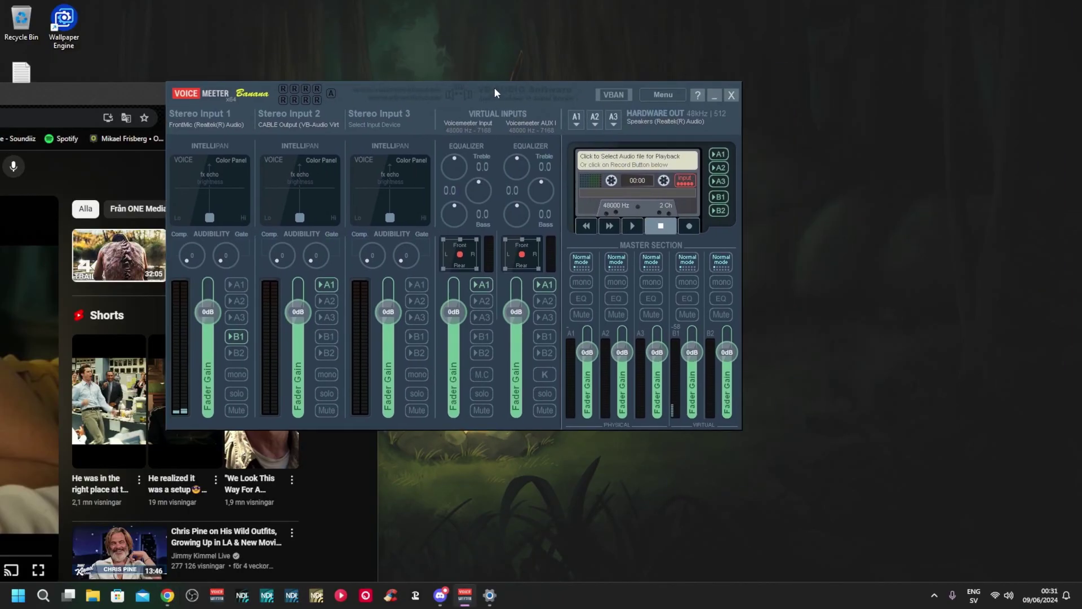